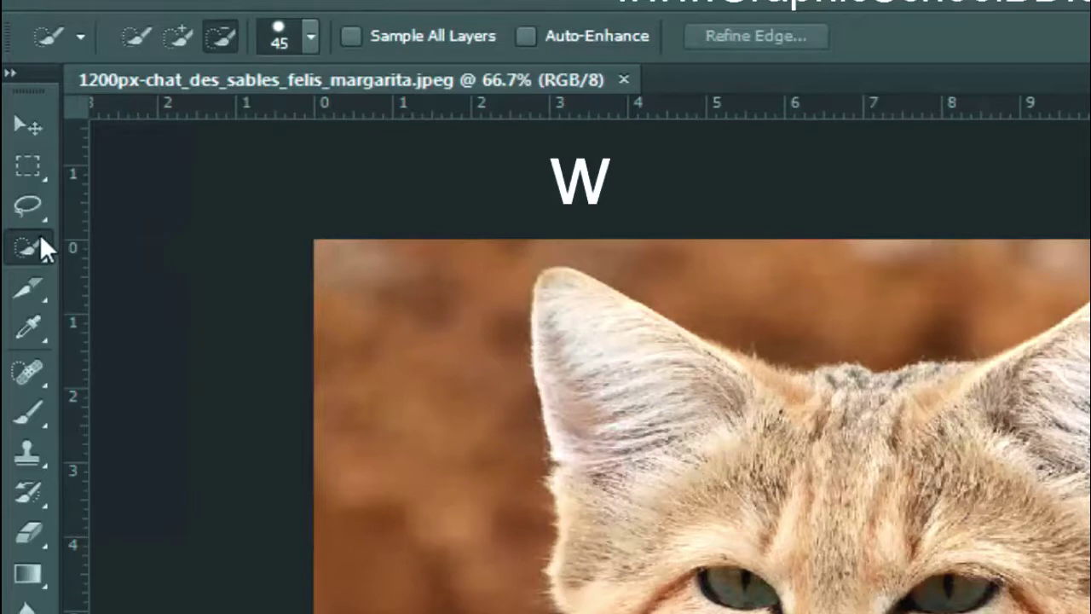
# Switch to the Magic Wand tool, try a few other tools, and return to the Magic Wand.
pyautogui.rightClick(41, 241)
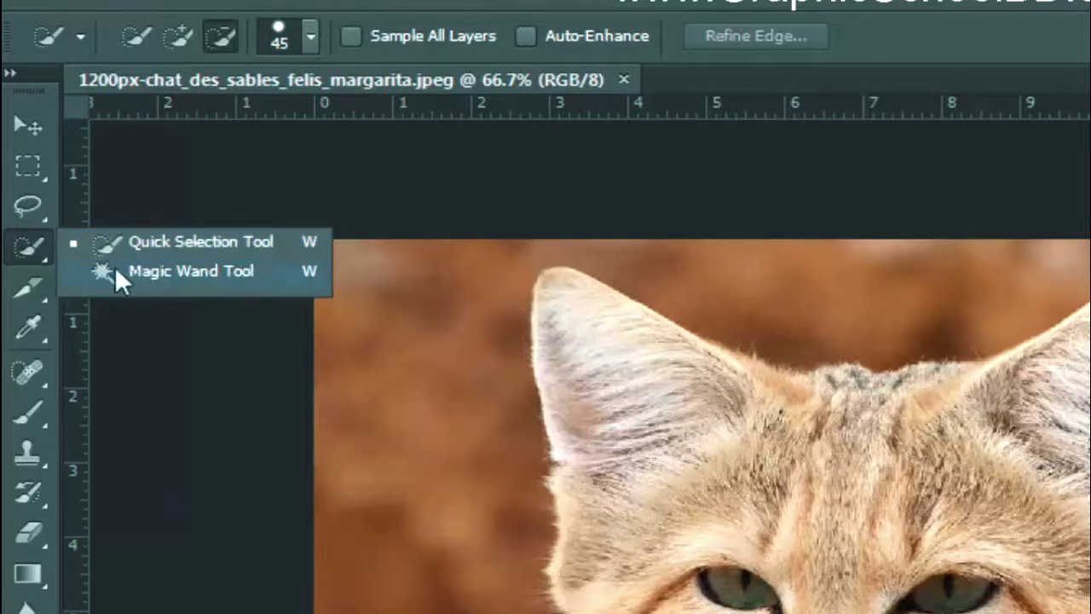
pyautogui.click(185, 268)
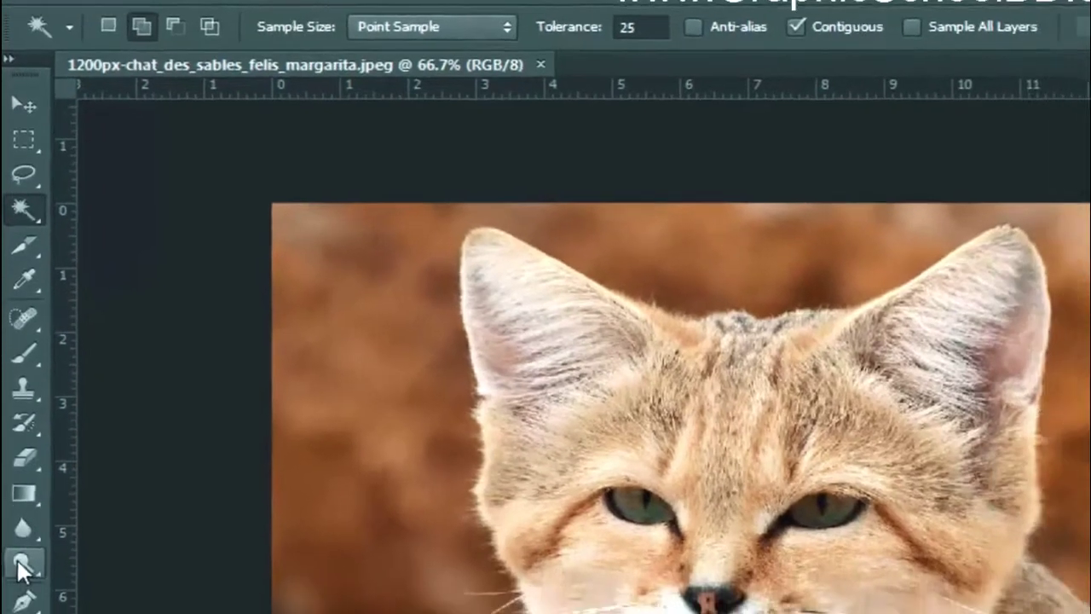
pyautogui.click(19, 562)
pyautogui.click(23, 493)
pyautogui.click(23, 423)
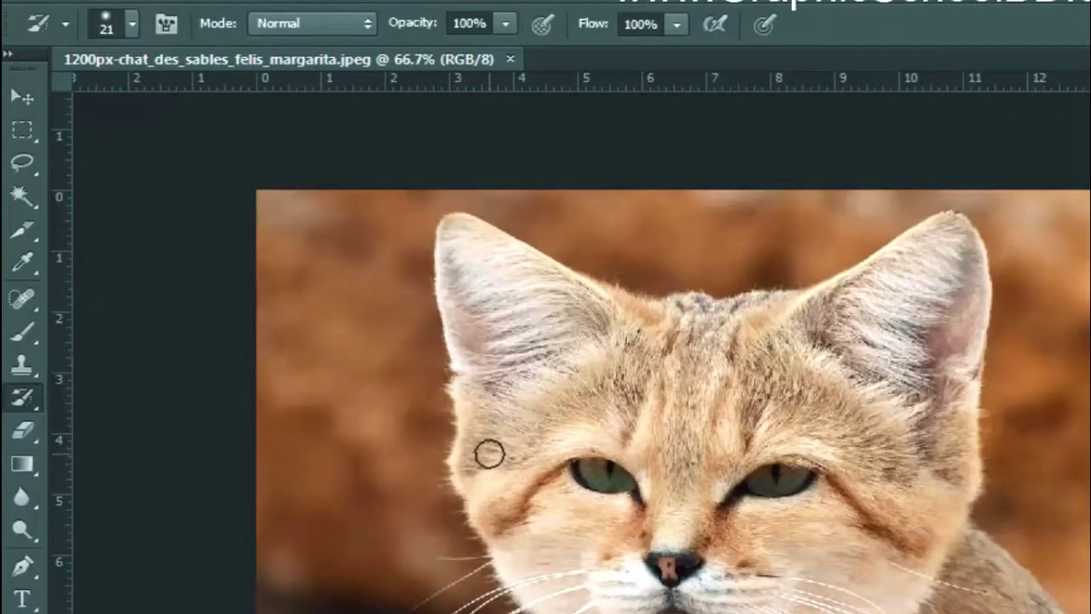
pyautogui.press('w')
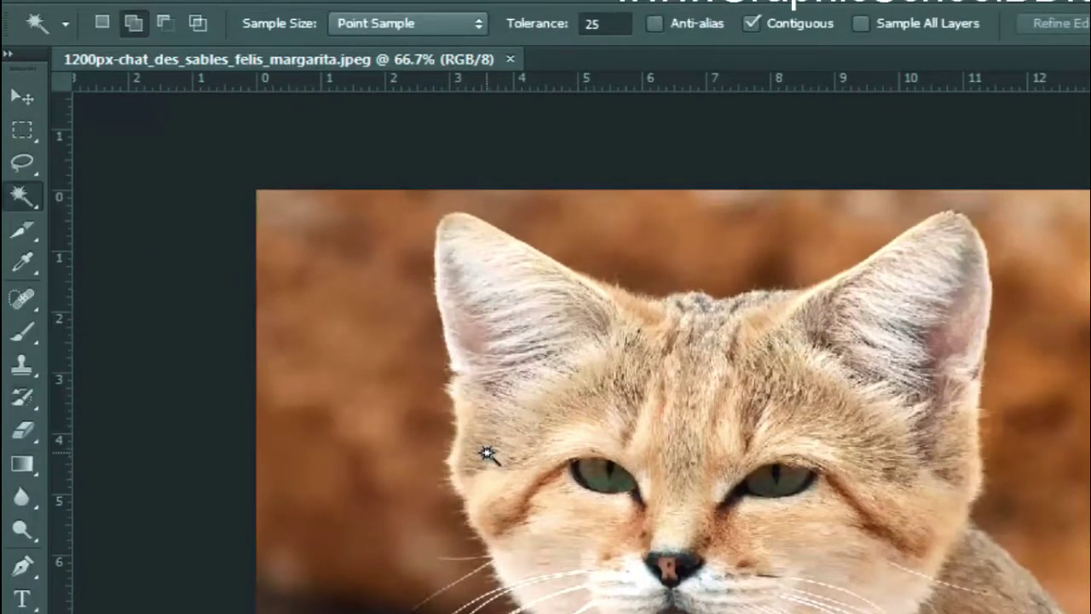
# Select the whole background around the cat with the Quick Selection tool.
pyautogui.rightClick(23, 199)
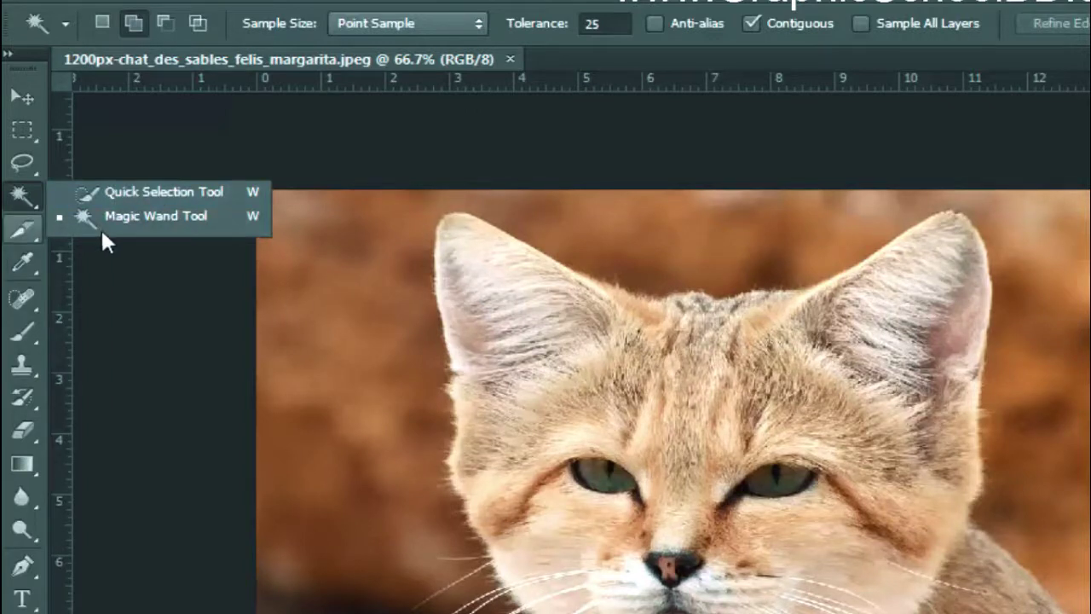
pyautogui.click(164, 192)
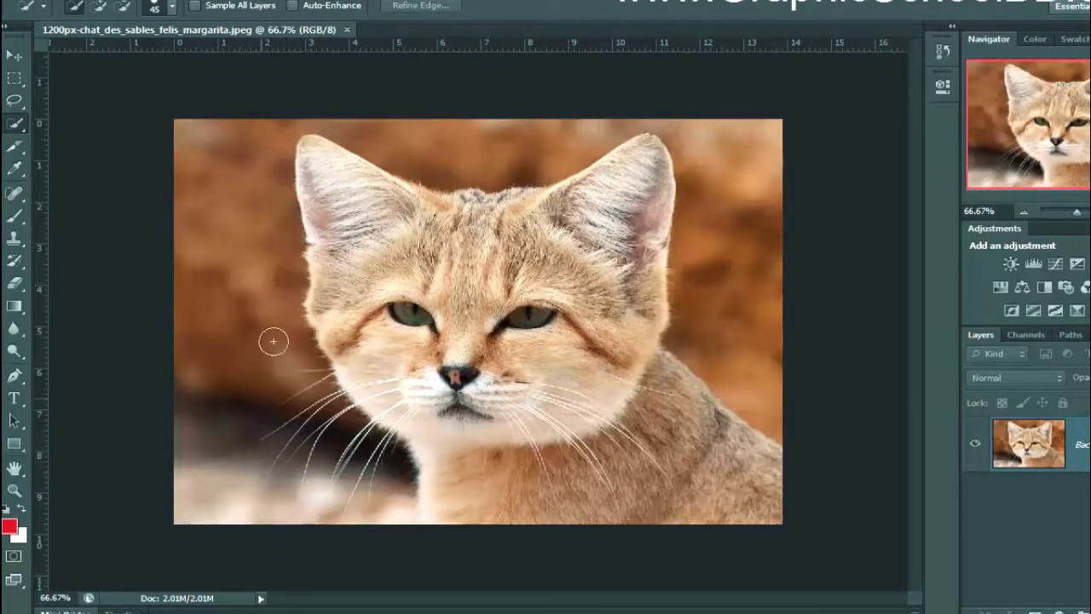
pyautogui.moveTo(762, 382); pyautogui.dragTo(713, 285)
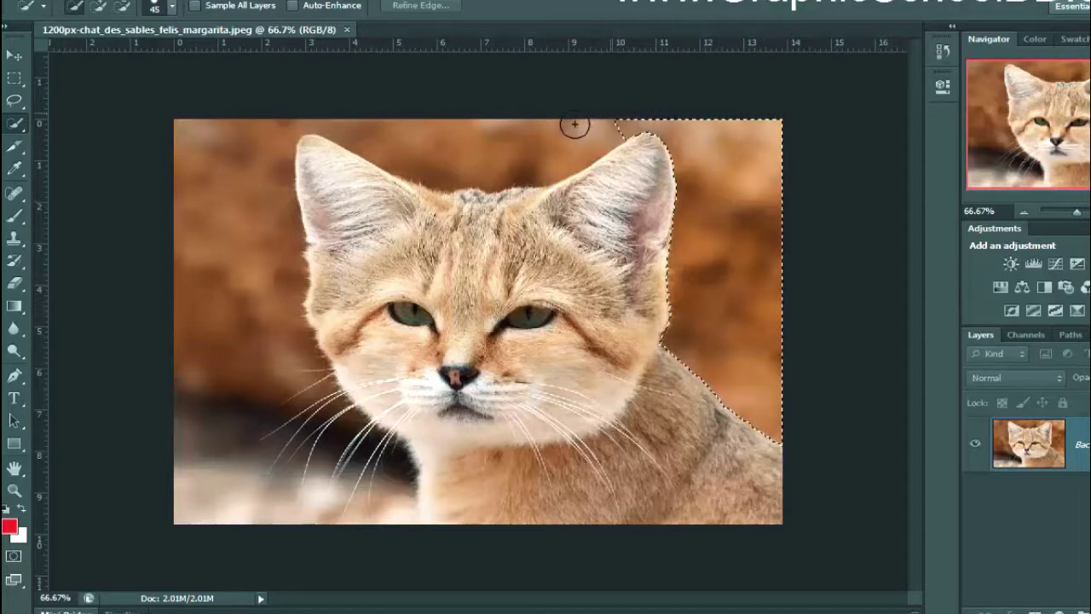
pyautogui.moveTo(575, 125); pyautogui.dragTo(522, 158)
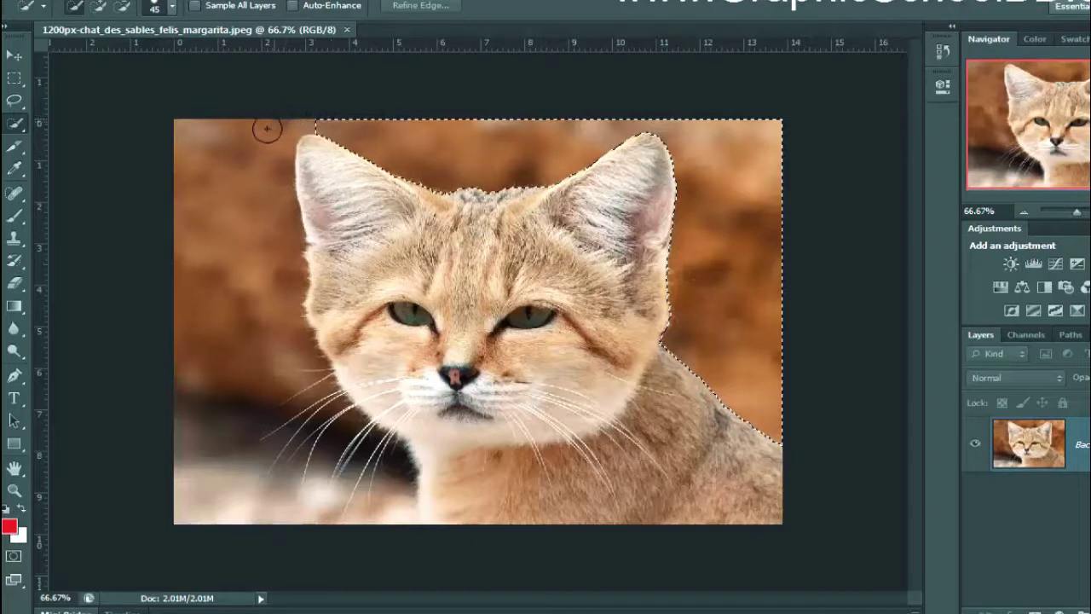
pyautogui.moveTo(267, 129)
pyautogui.mouseDown()
pyautogui.moveTo(181, 170)
pyautogui.moveTo(222, 229)
pyautogui.moveTo(286, 467)
pyautogui.moveTo(346, 503)
pyautogui.moveTo(396, 490)
pyautogui.mouseUp()
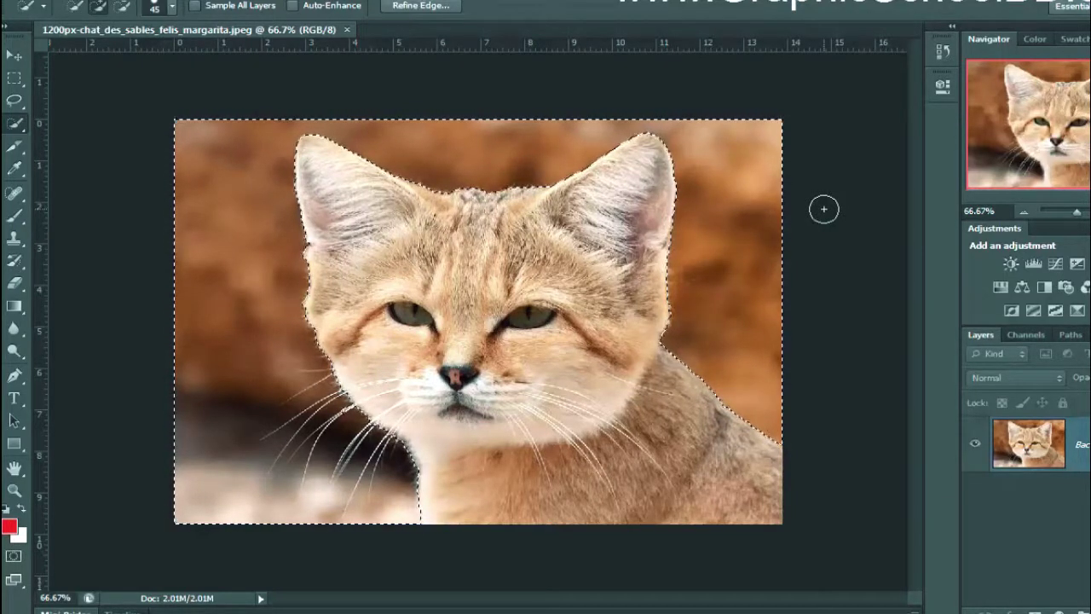
# Try midtone Color Balance levels of +36, +12 and +23 on the selected background and discard them.
pyautogui.hotkey('ctrl', 'b')
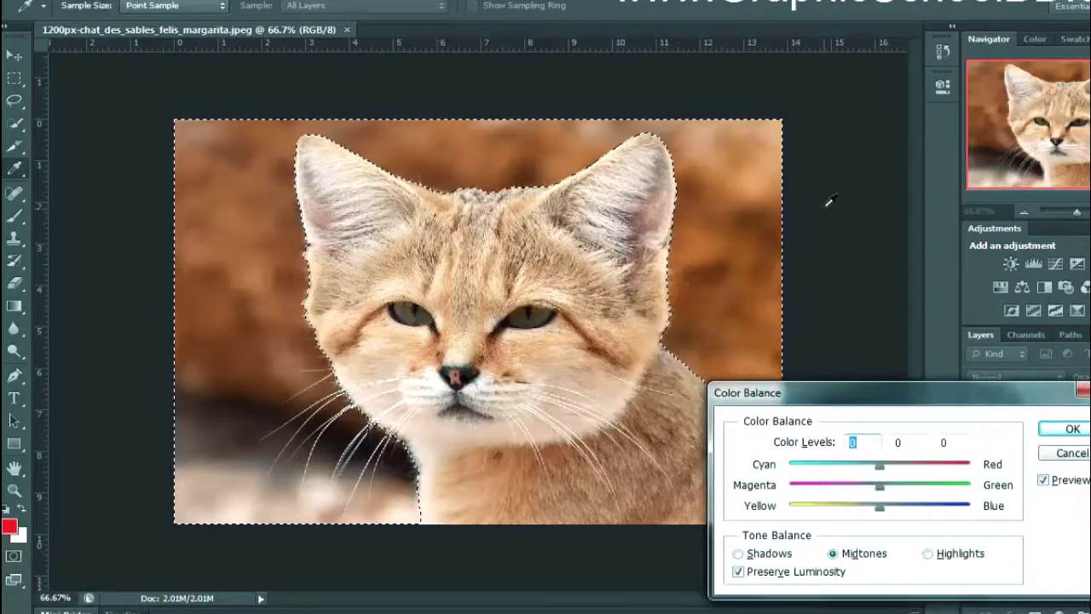
pyautogui.moveTo(886, 409); pyautogui.dragTo(922, 437)
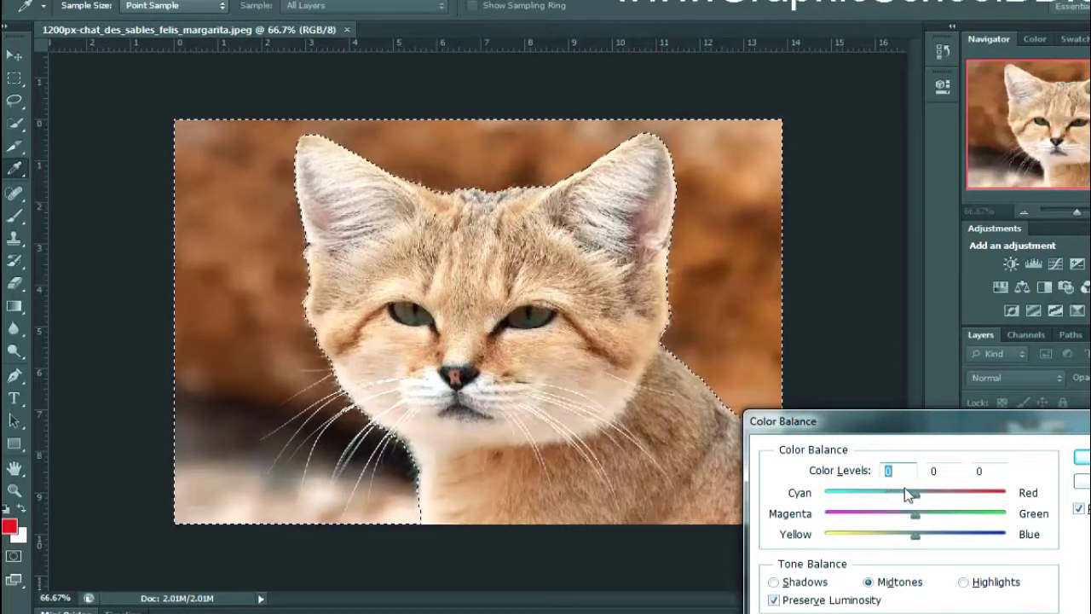
pyautogui.moveTo(908, 494); pyautogui.dragTo(940, 501)
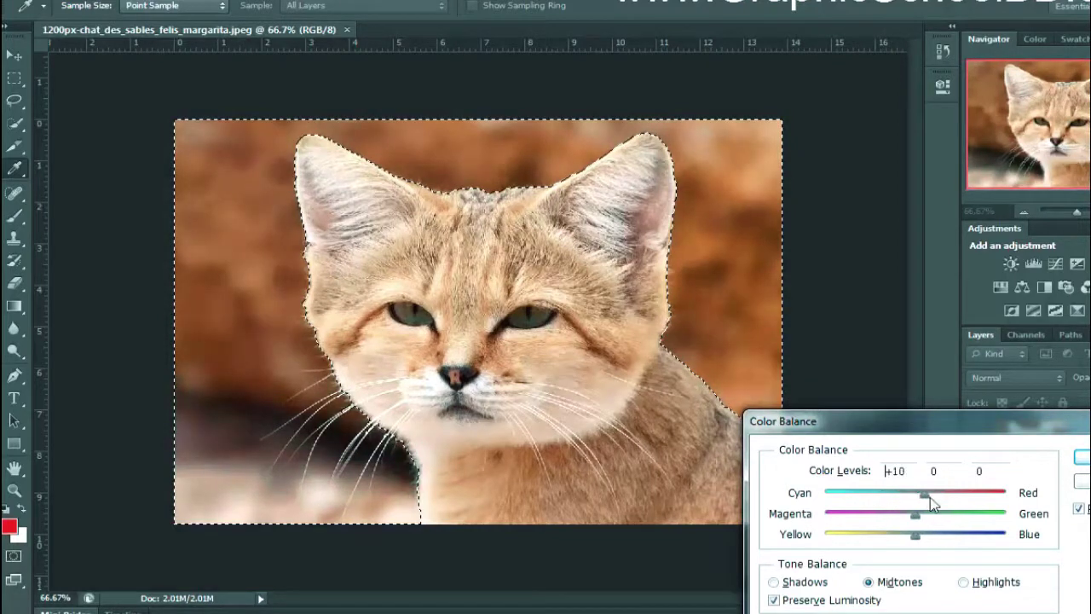
pyautogui.moveTo(931, 505); pyautogui.dragTo(889, 516)
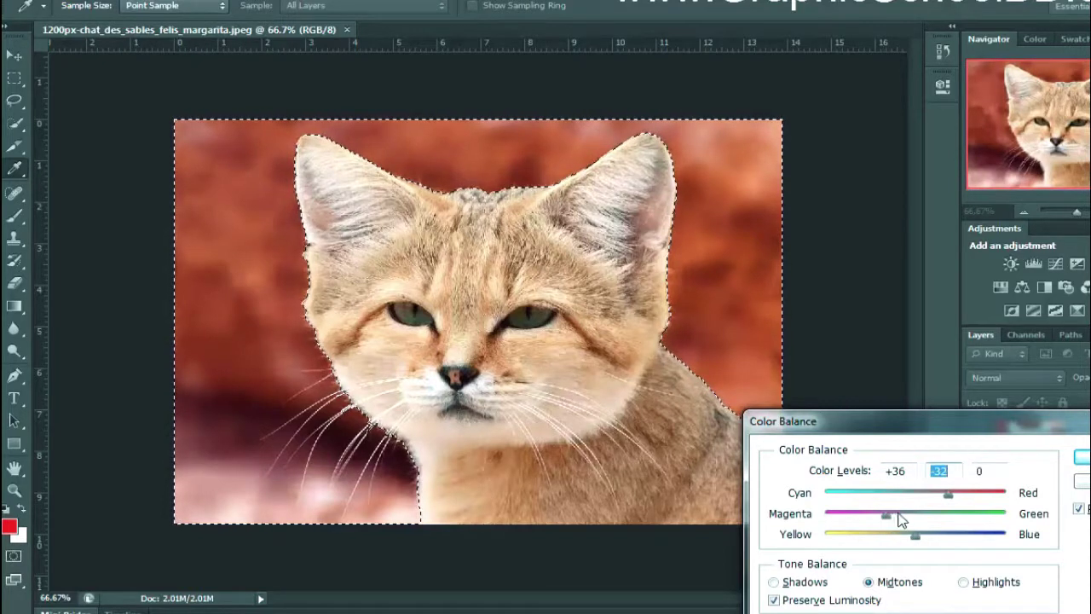
pyautogui.moveTo(914, 534); pyautogui.dragTo(936, 535)
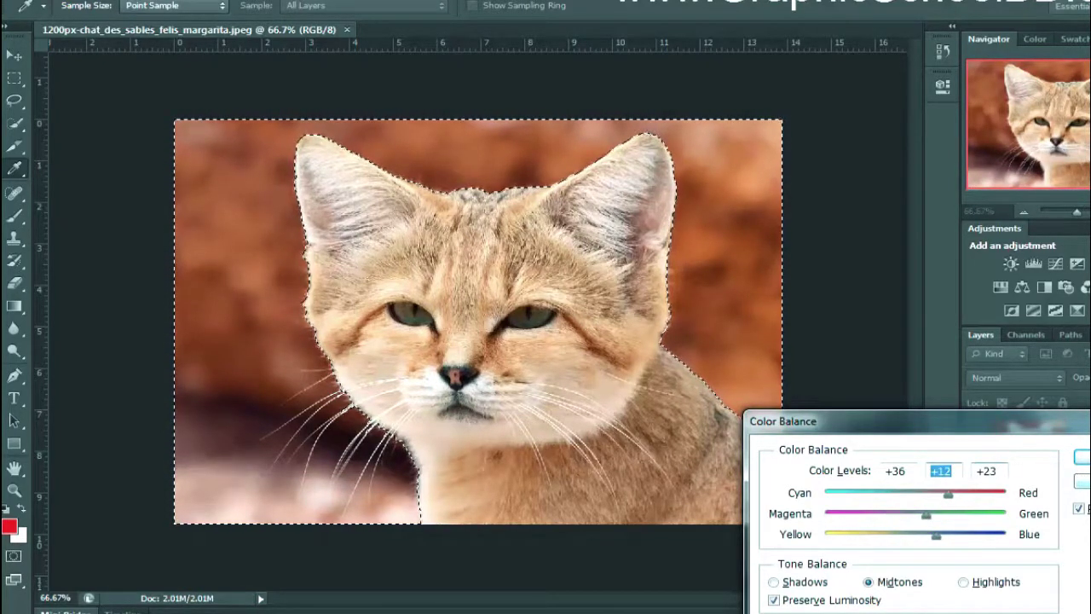
pyautogui.click(1081, 482)
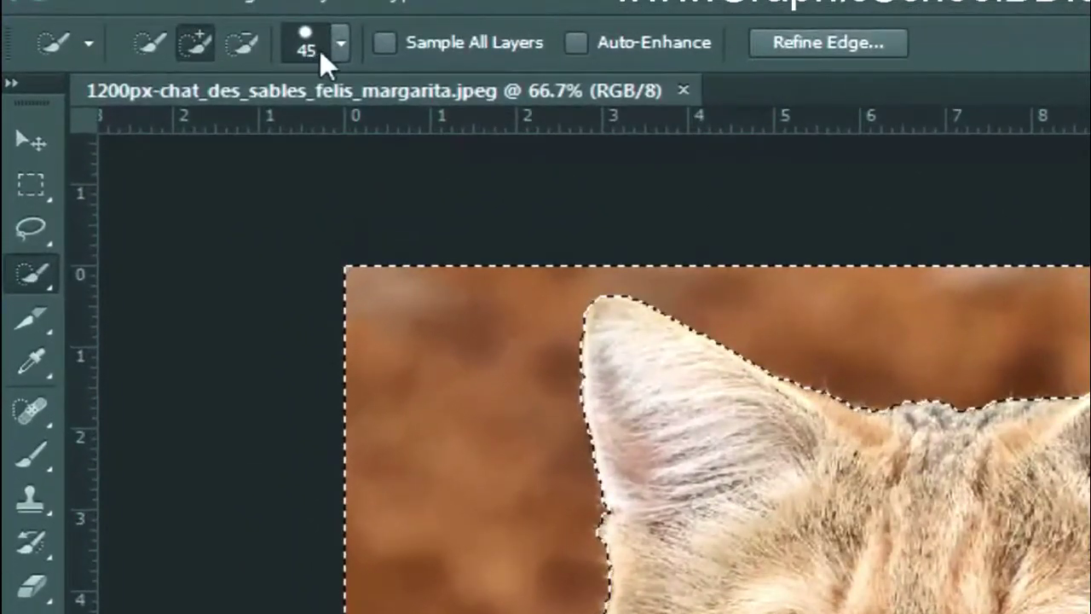
# Set the selection brush to subtract mode and remove the background area beside the cat's neck from the selection.
pyautogui.click(340, 41)
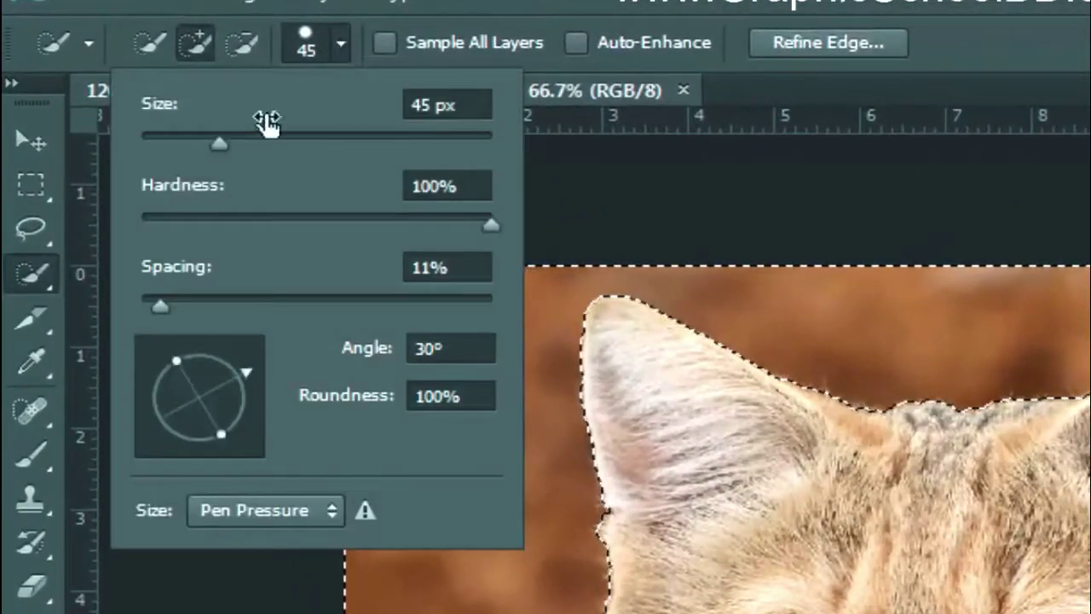
pyautogui.click(235, 48)
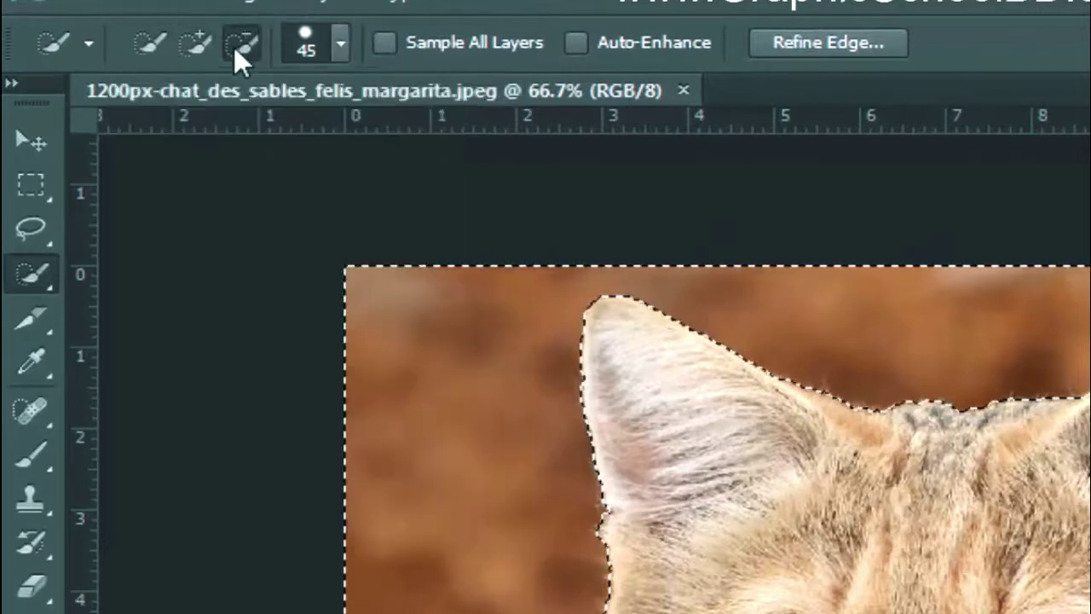
pyautogui.click(201, 44)
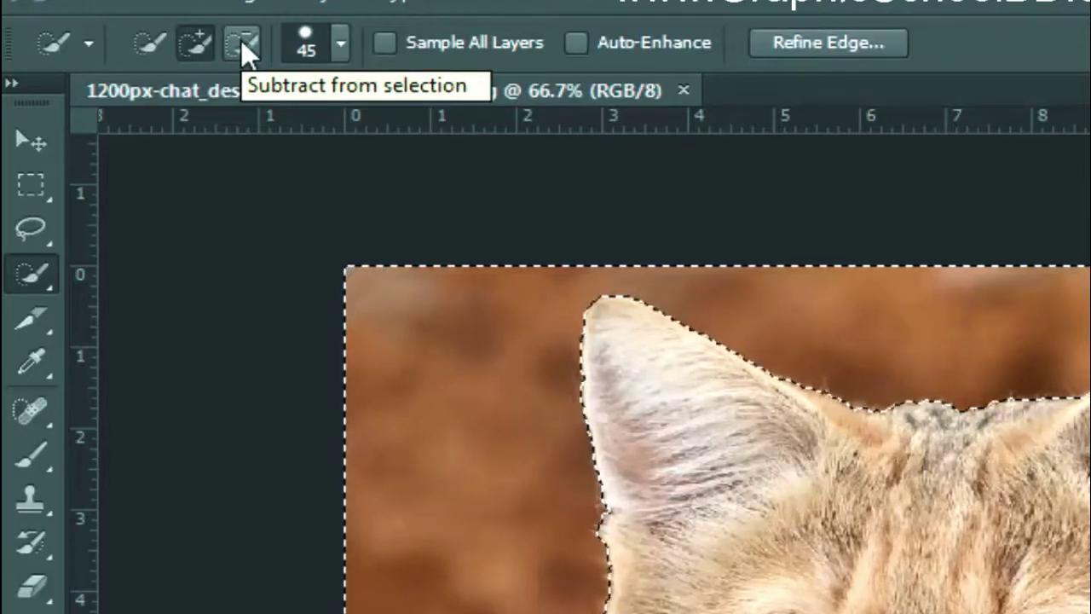
pyautogui.click(240, 41)
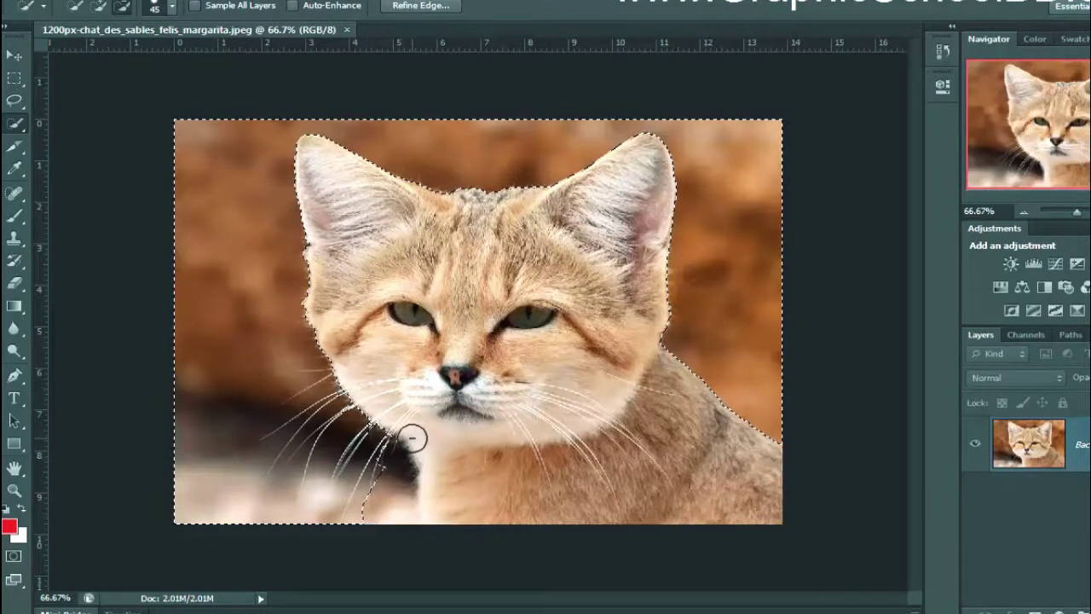
# Try switching the selection brush temporarily to add mode and decline turning on Sticky Keys.
pyautogui.press('shift')
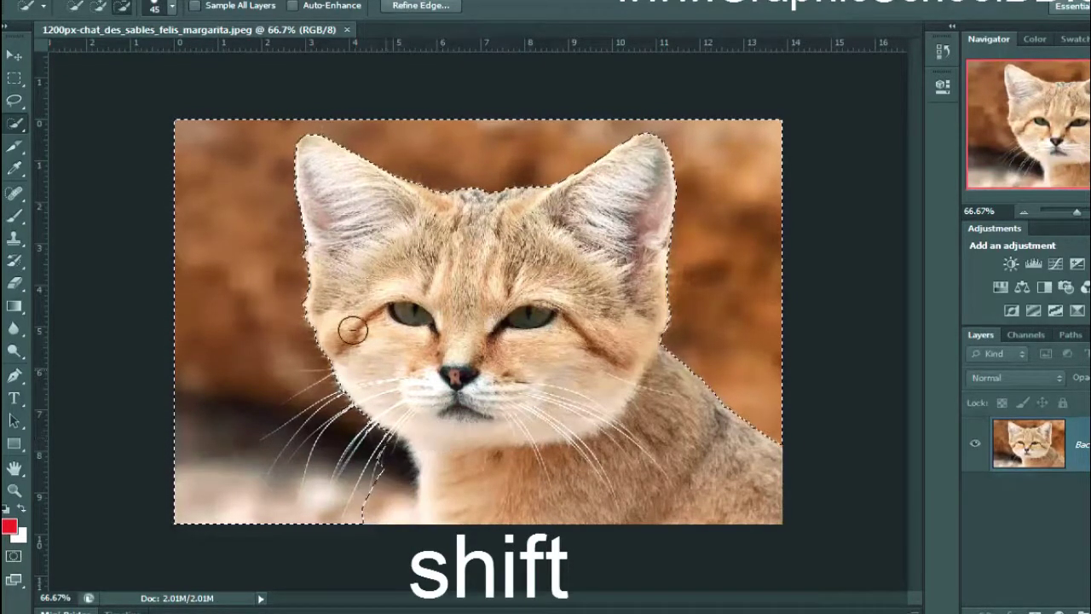
pyautogui.press('shift')
pyautogui.press('shift')
pyautogui.press('shift')
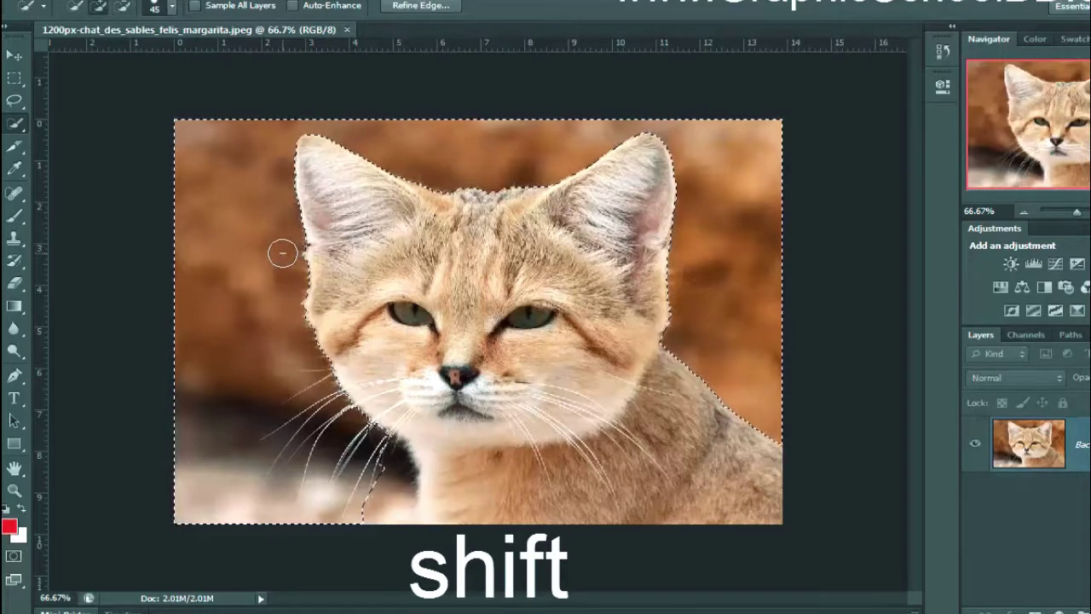
pyautogui.press('shift')
pyautogui.press('shift')
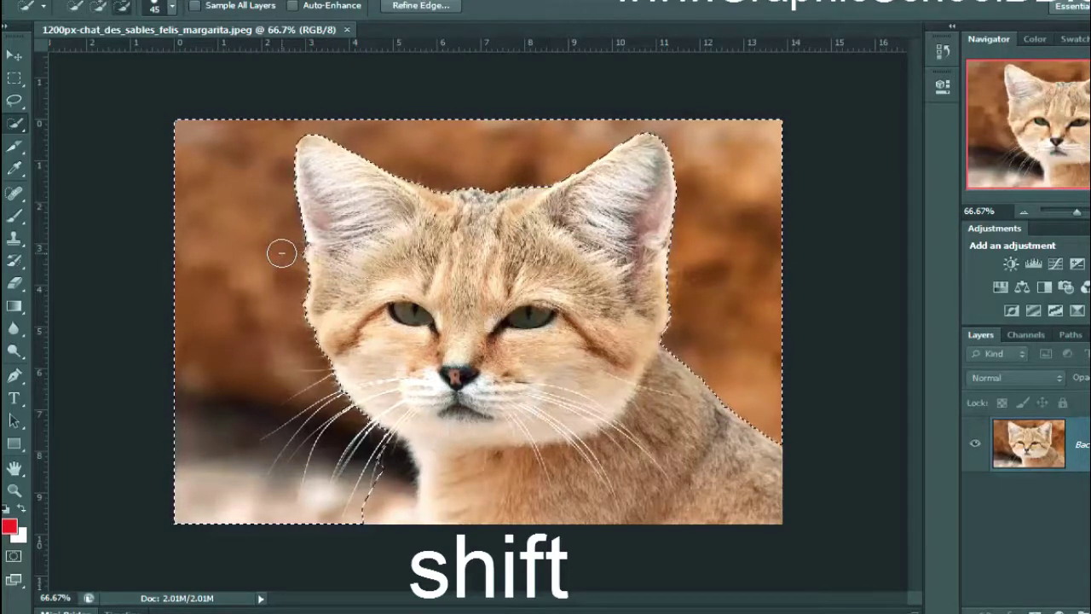
pyautogui.press('shift')
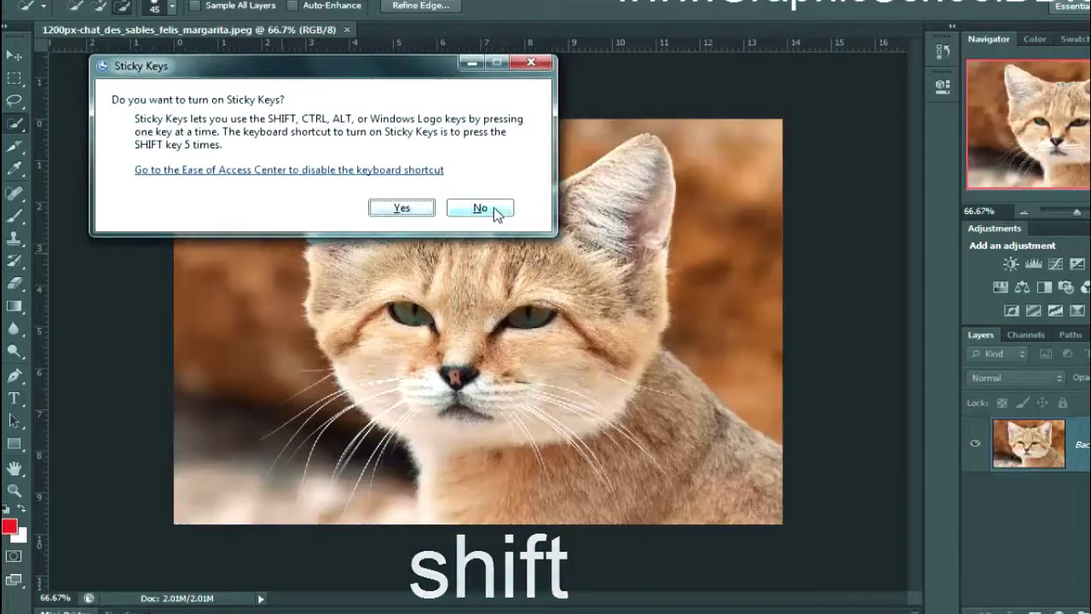
pyautogui.click(490, 210)
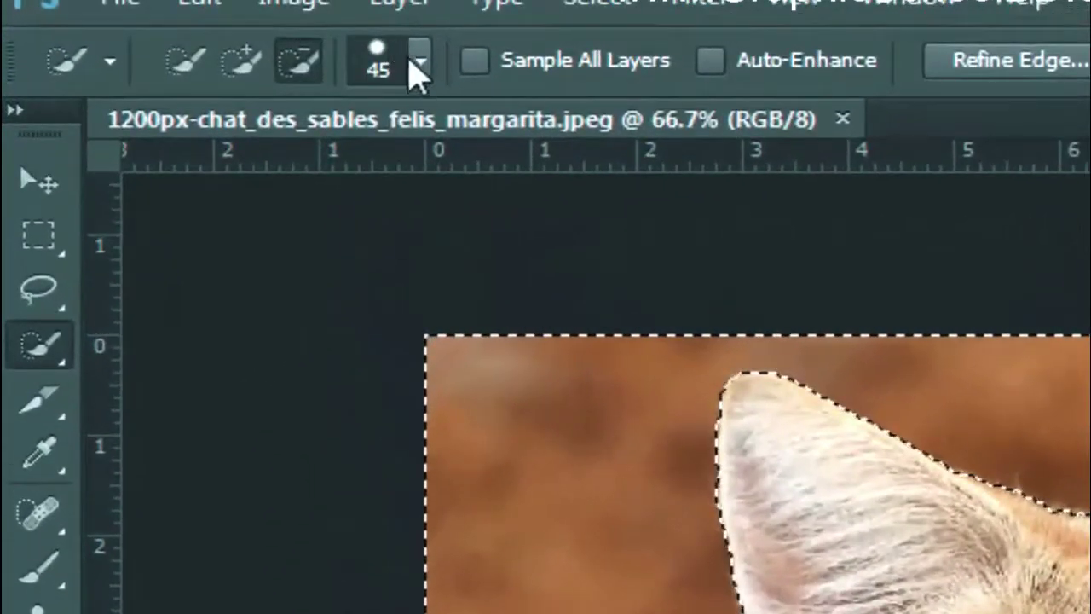
# Set the Quick Selection brush size to 60 px.
pyautogui.click(420, 61)
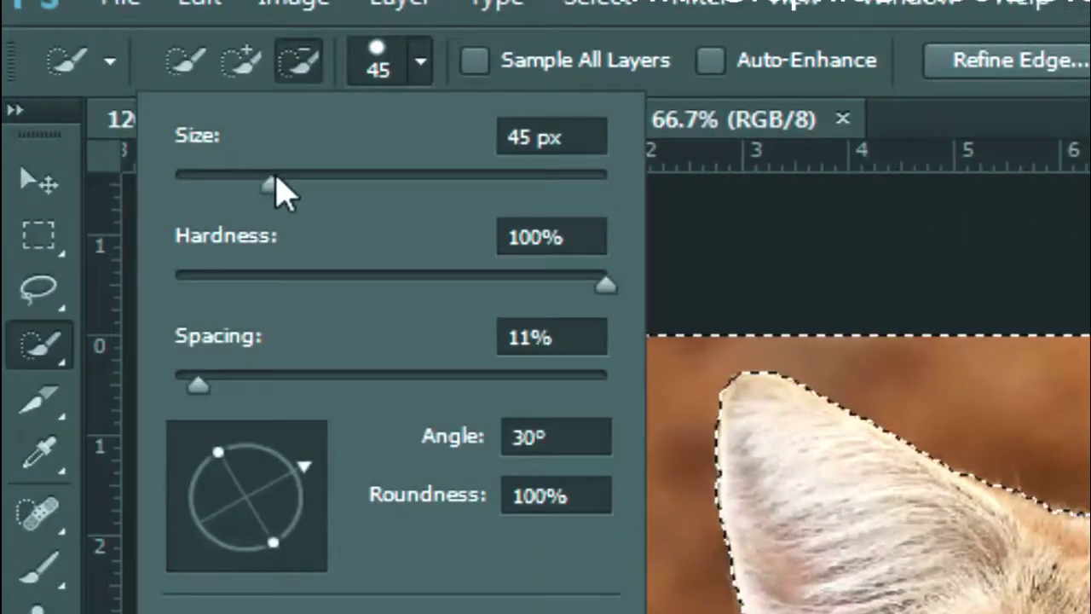
pyautogui.moveTo(275, 180)
pyautogui.mouseDown()
pyautogui.moveTo(312, 181)
pyautogui.moveTo(271, 190)
pyautogui.moveTo(340, 198)
pyautogui.moveTo(518, 198)
pyautogui.mouseUp()
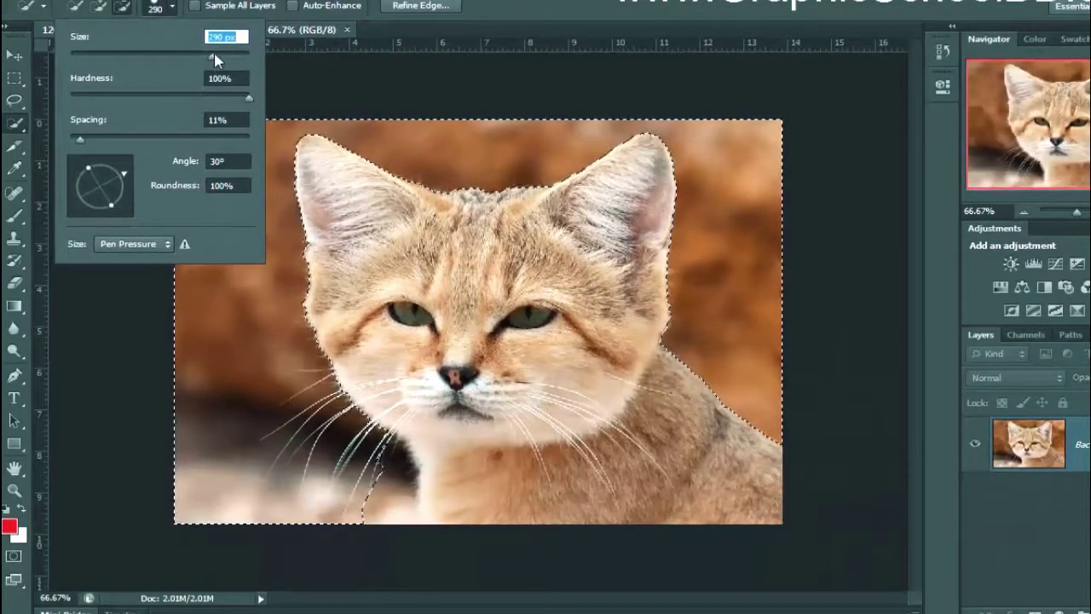
pyautogui.moveTo(131, 55); pyautogui.dragTo(123, 56)
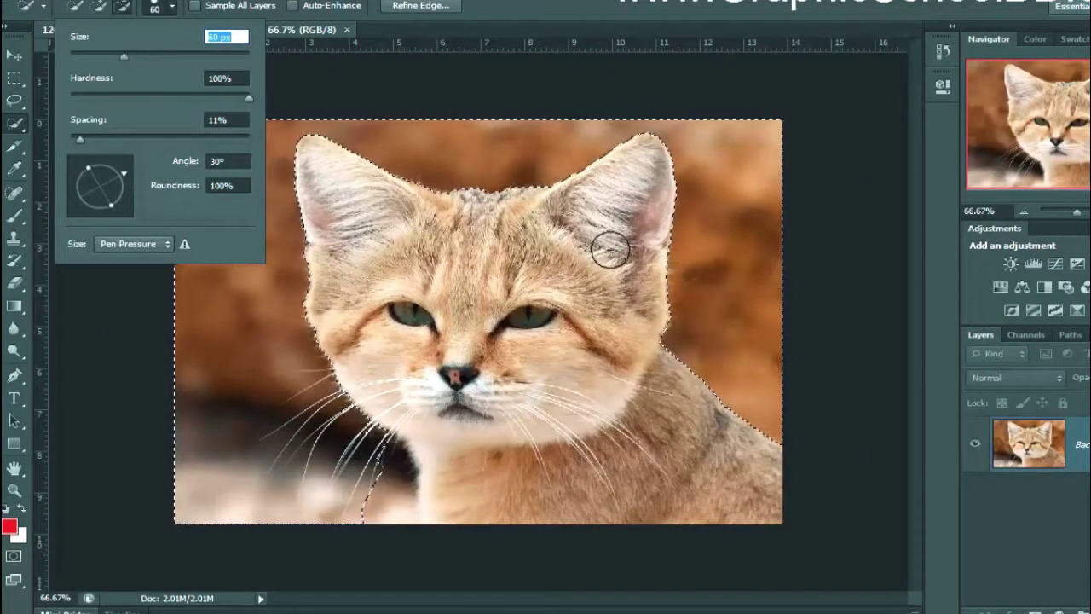
pyautogui.click(890, 253)
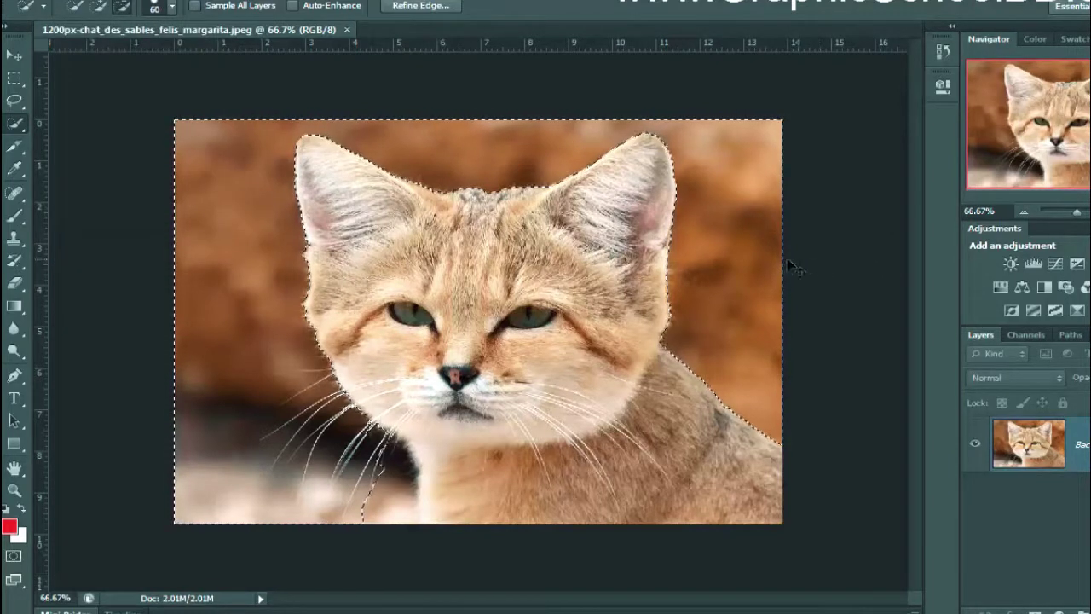
# Enlarge the selection brush to 80 px and shrink it back to 60 px.
pyautogui.press(']')
pyautogui.press(']')
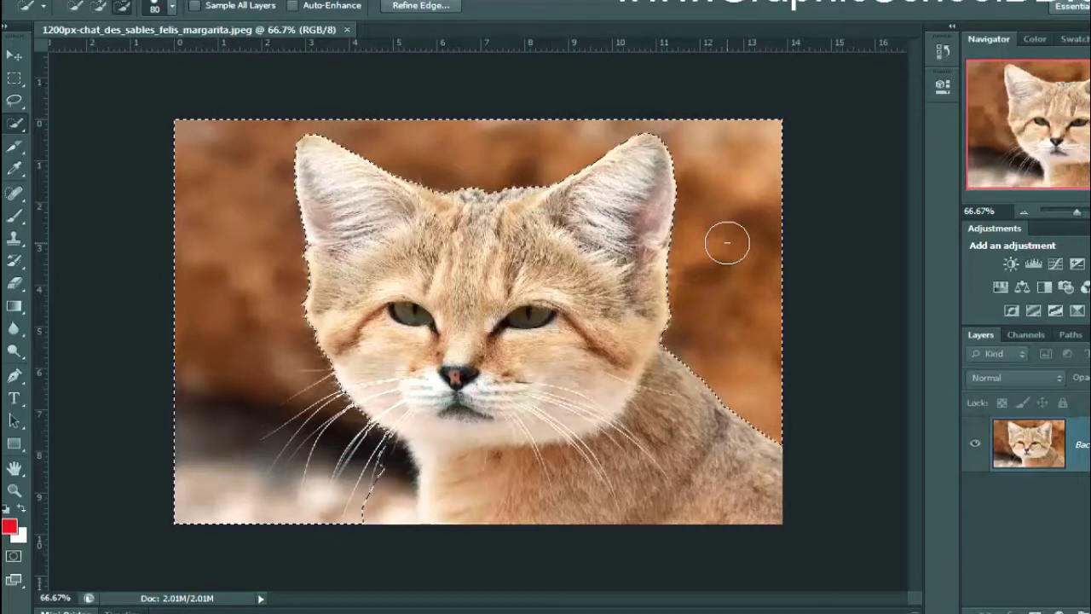
pyautogui.press('[')
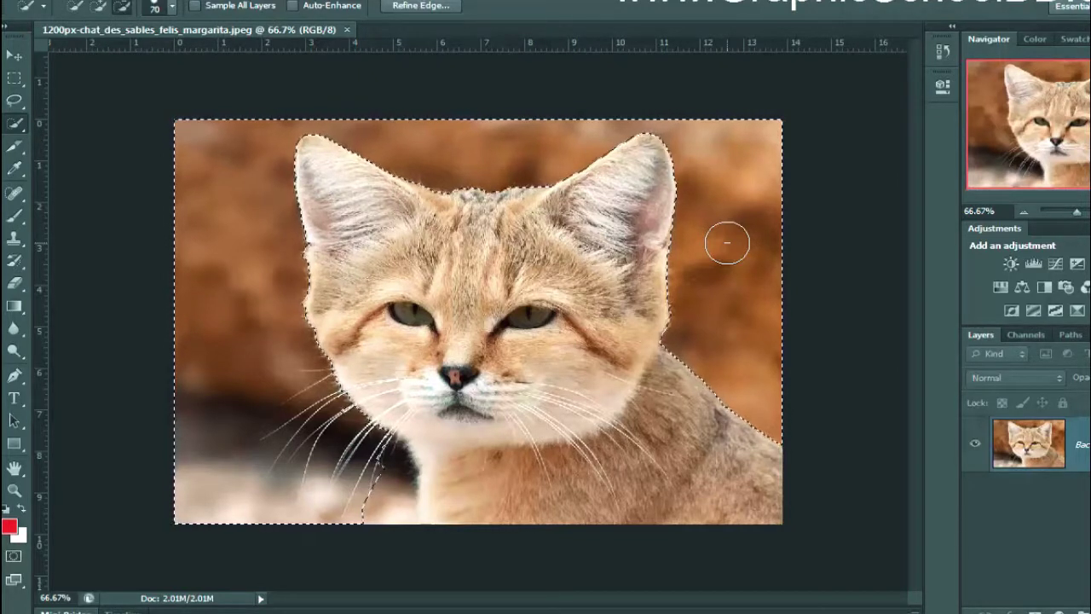
pyautogui.press('[')
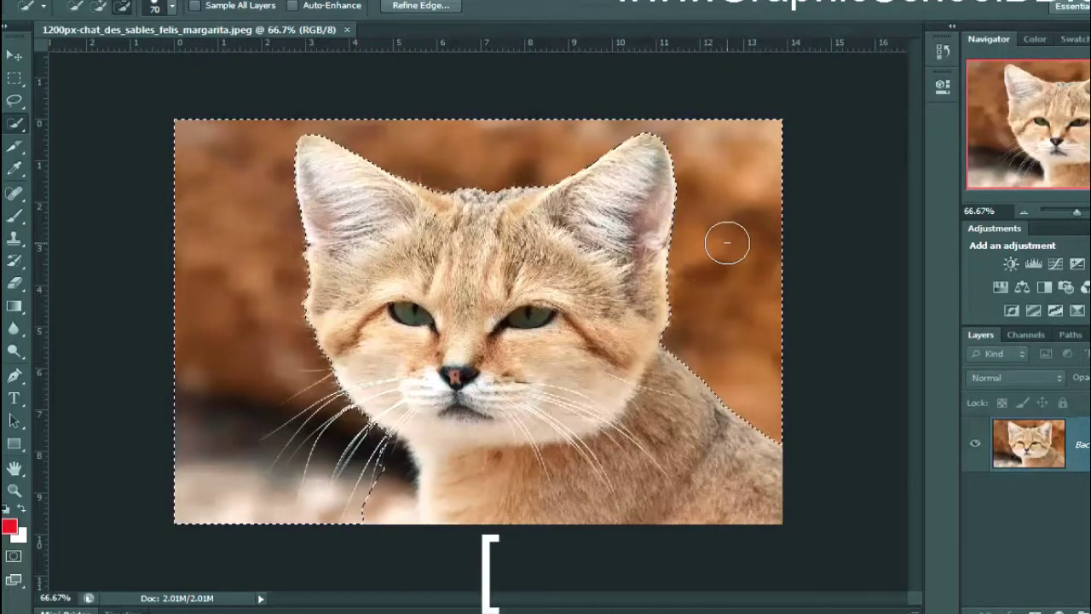
pyautogui.press('[')
pyautogui.press('[')
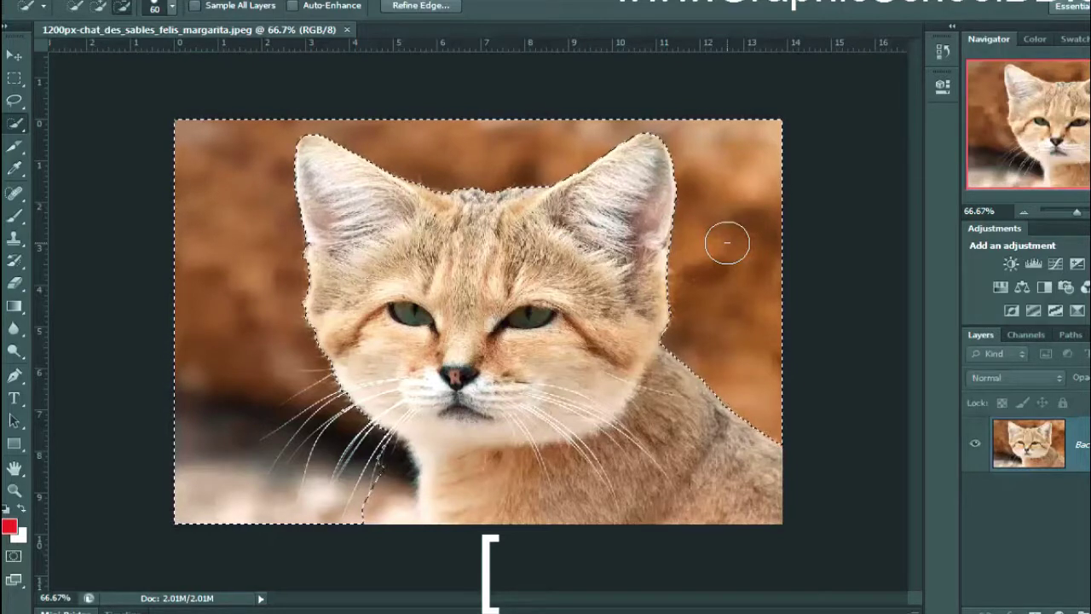
# Enlarge the selection brush beyond 250 px and reduce it to 125 px.
pyautogui.press(']')
pyautogui.press(']')
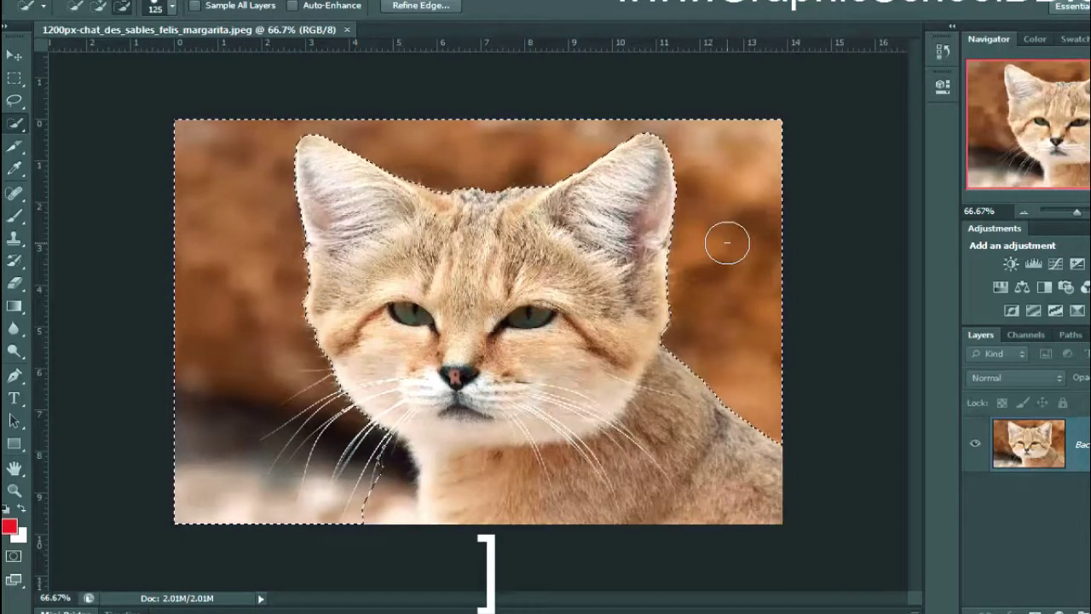
pyautogui.press(']')
pyautogui.press(']')
pyautogui.press(']')
pyautogui.press(']')
pyautogui.press(']')
pyautogui.press(']')
pyautogui.press(']')
pyautogui.press(']')
pyautogui.press(']')
pyautogui.press('[')
pyautogui.press('[')
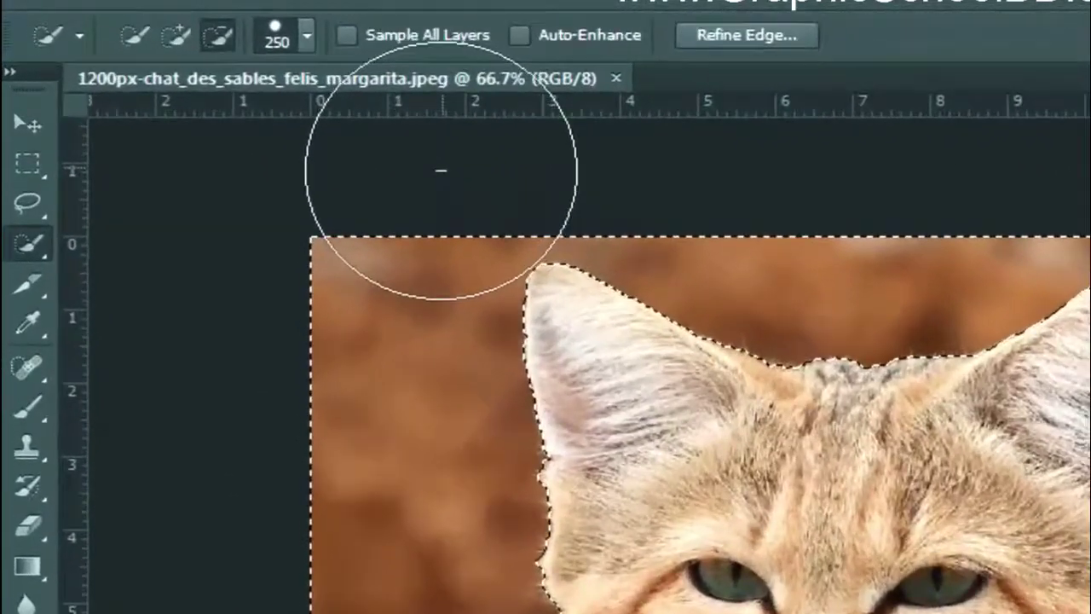
pyautogui.press('[')
pyautogui.press('[')
pyautogui.press('[')
pyautogui.press('[')
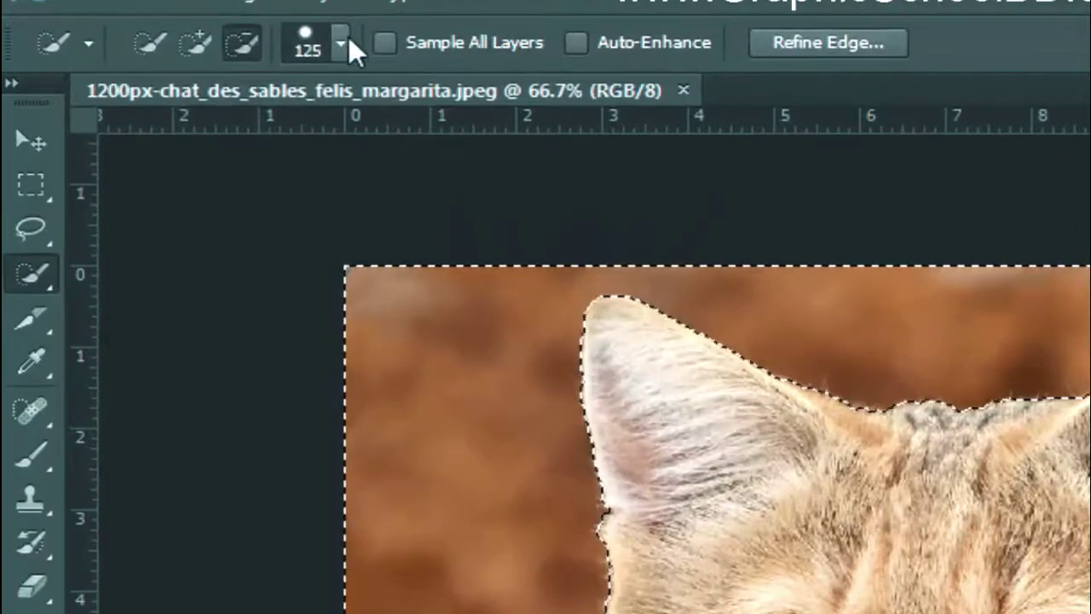
# Look over the selection brush's settings, close them and deselect the background around the cat.
pyautogui.click(306, 35)
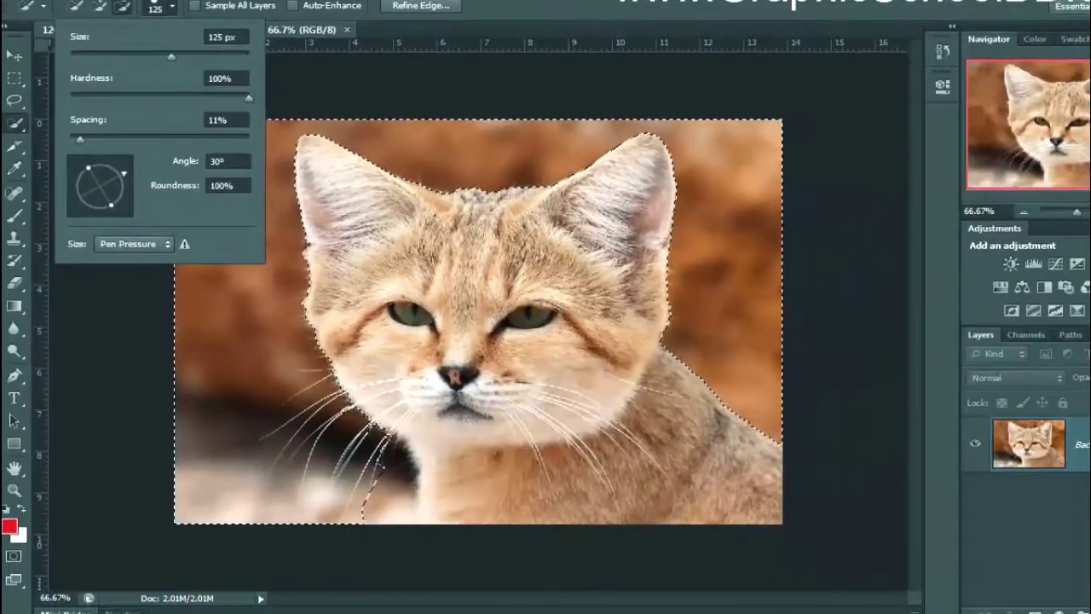
pyautogui.click(647, 179)
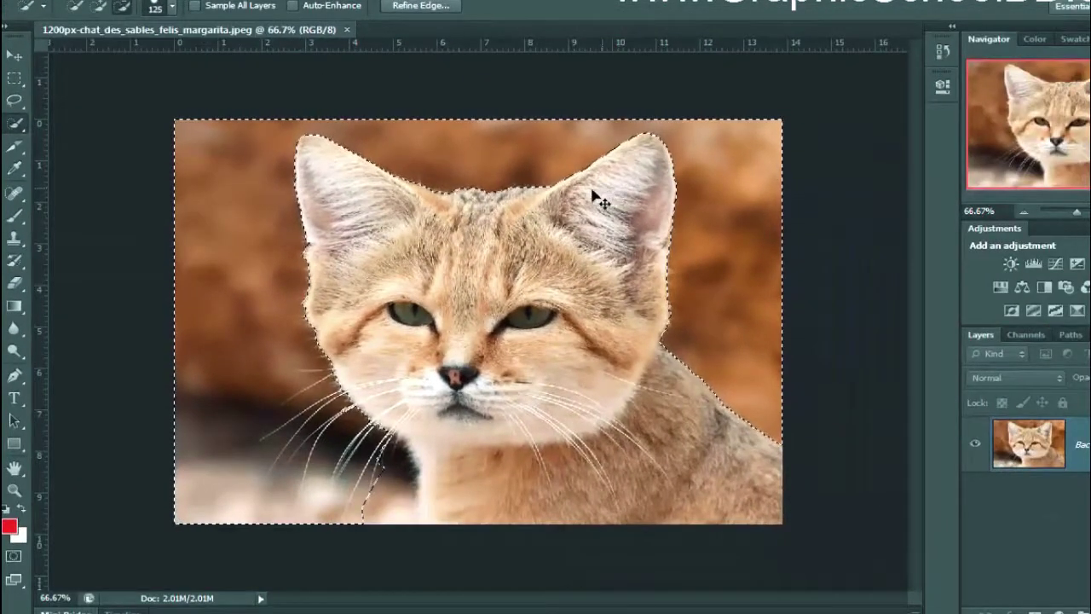
pyautogui.hotkey('ctrl', 'd')
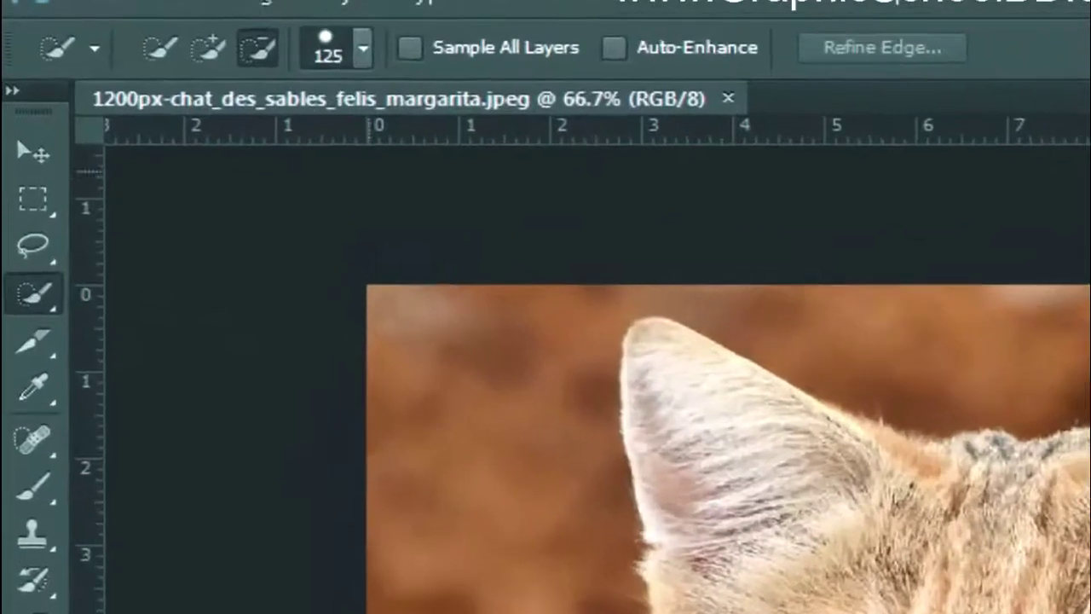
# Set the selection brush's hardness to 99%.
pyautogui.click(364, 49)
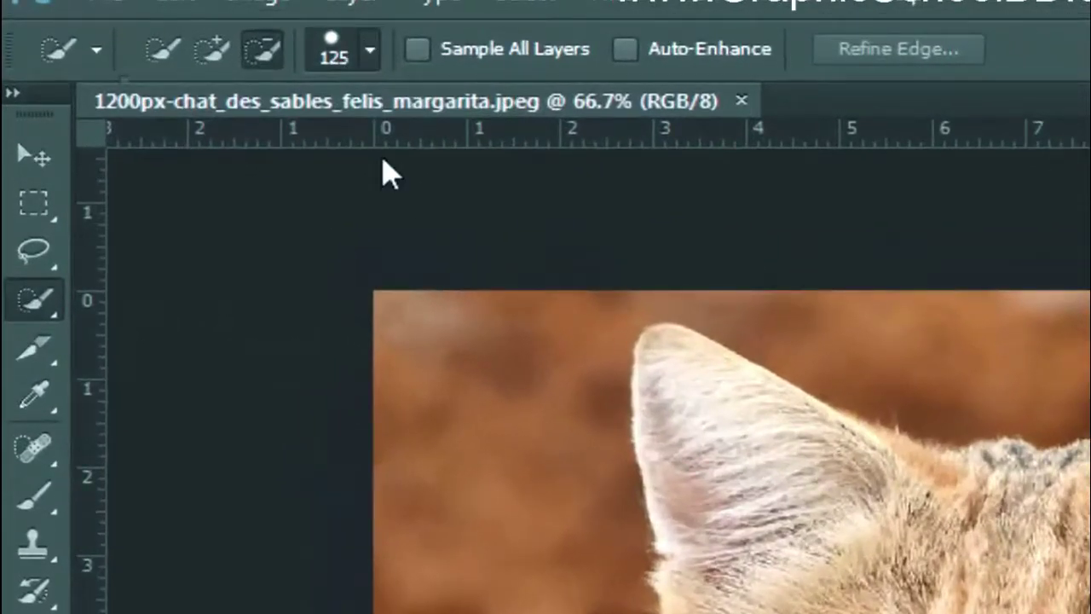
pyautogui.moveTo(527, 249); pyautogui.dragTo(816, 114)
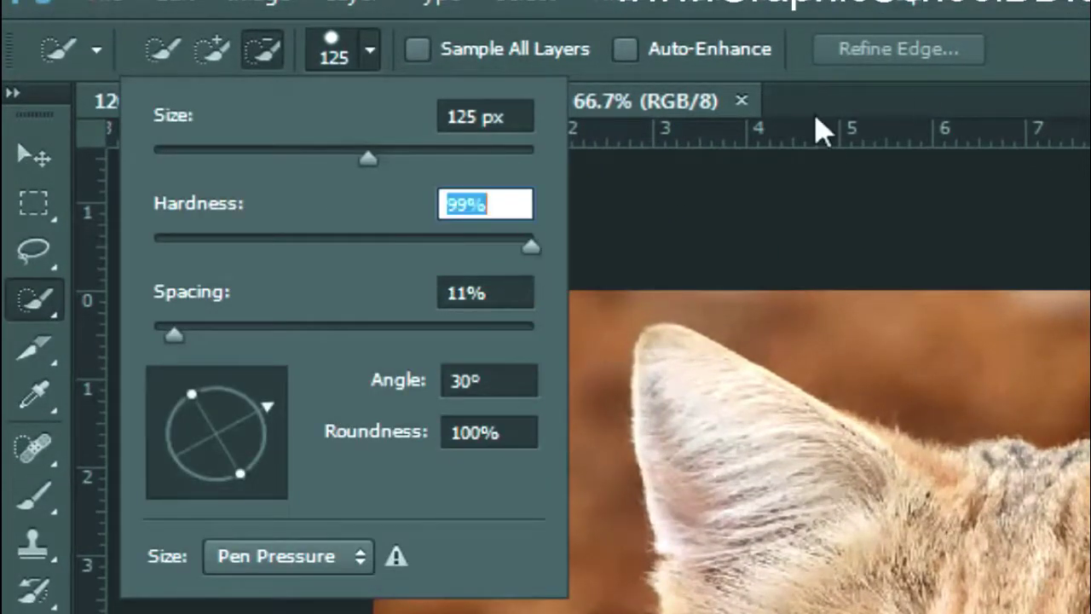
pyautogui.click(1037, 4)
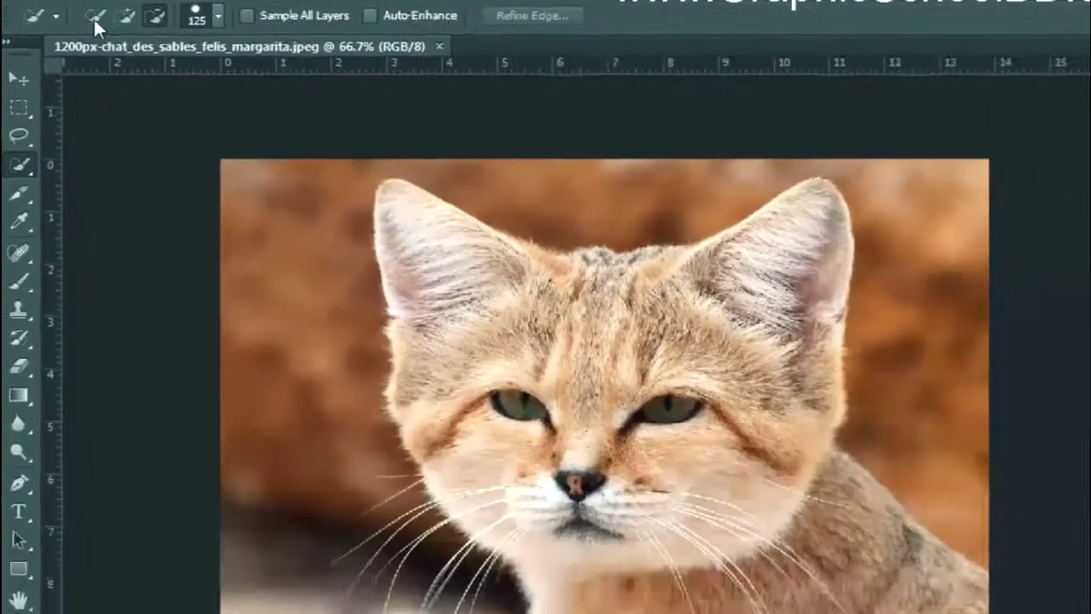
# Set the Quick Selection tool to make a new selection and select the area around one of the cat's eyes.
pyautogui.click(162, 50)
pyautogui.hotkey('ctrl', '+')
pyautogui.scroll(4, 424, 344)
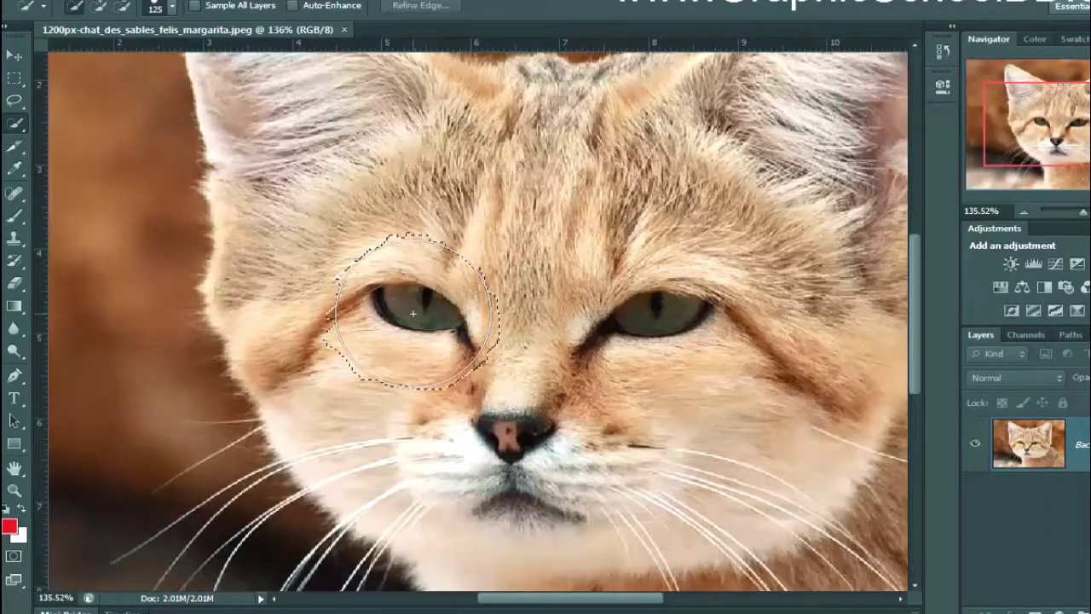
pyautogui.click(413, 313)
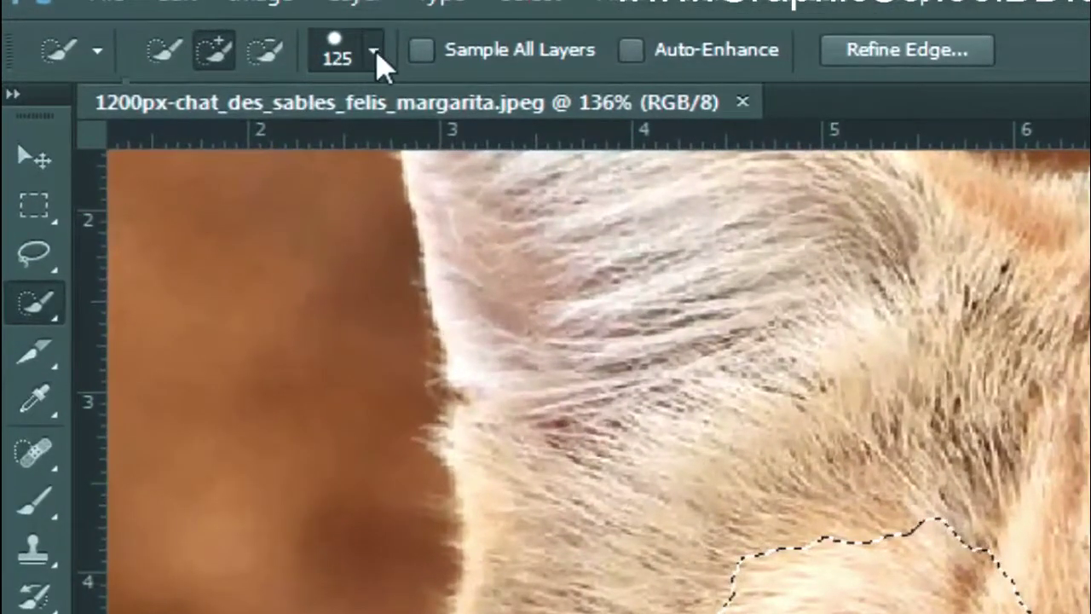
# Lower the selection brush's hardness to 7% and clear the selection around the cat's eye.
pyautogui.click(375, 53)
pyautogui.moveTo(531, 251); pyautogui.dragTo(471, 252)
pyautogui.moveTo(350, 273)
pyautogui.mouseDown()
pyautogui.moveTo(163, 275)
pyautogui.moveTo(226, 273)
pyautogui.moveTo(177, 256)
pyautogui.mouseUp()
pyautogui.click(569, 23)
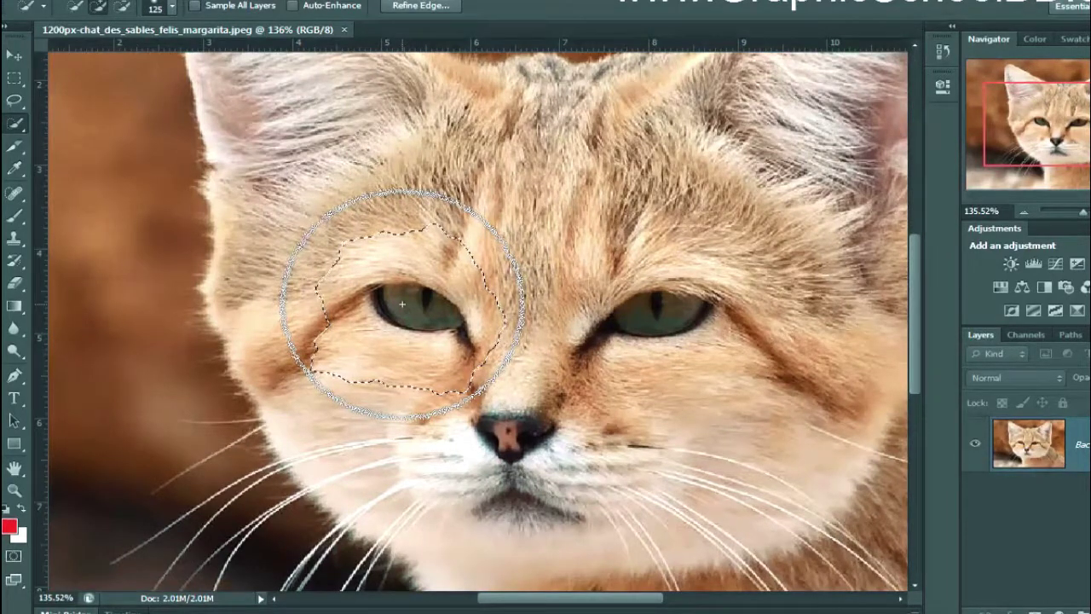
pyautogui.hotkey('ctrl', 'd')
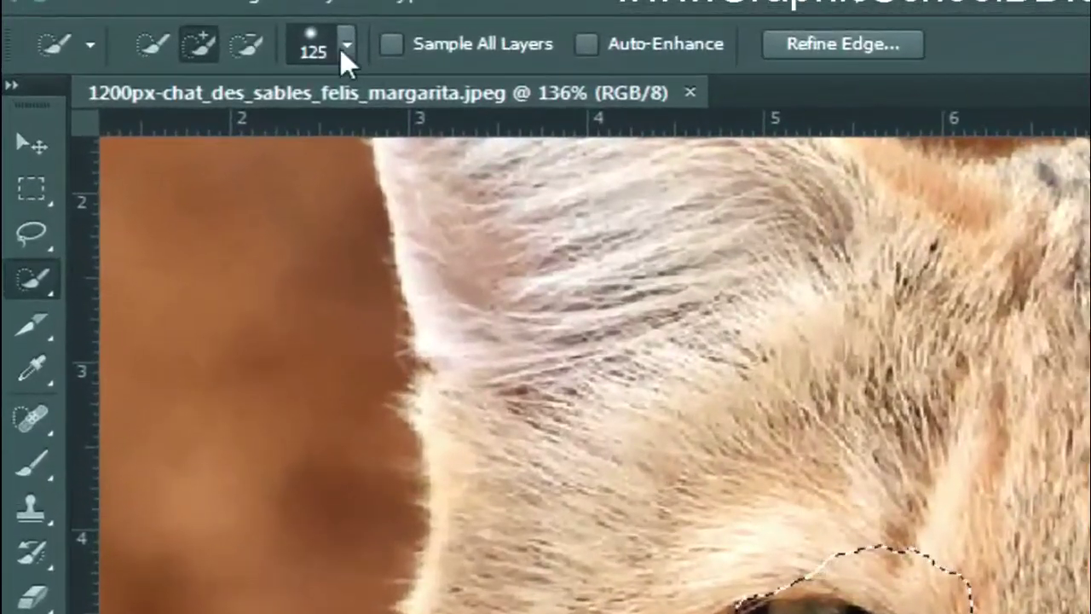
# Check the selection brush's settings and reduce its size to 60 px.
pyautogui.click(171, 8)
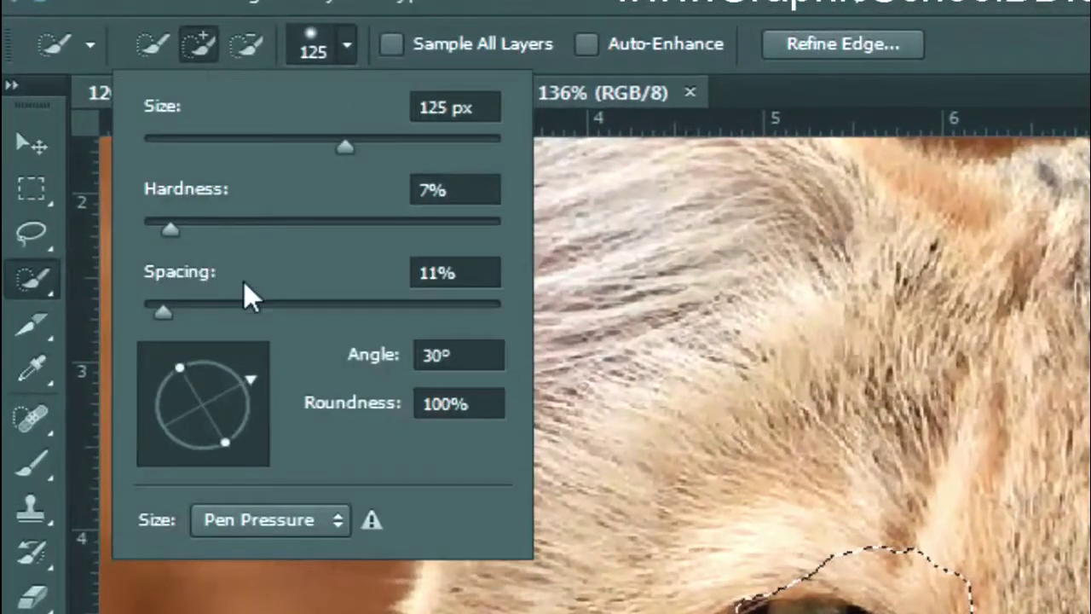
pyautogui.click(351, 46)
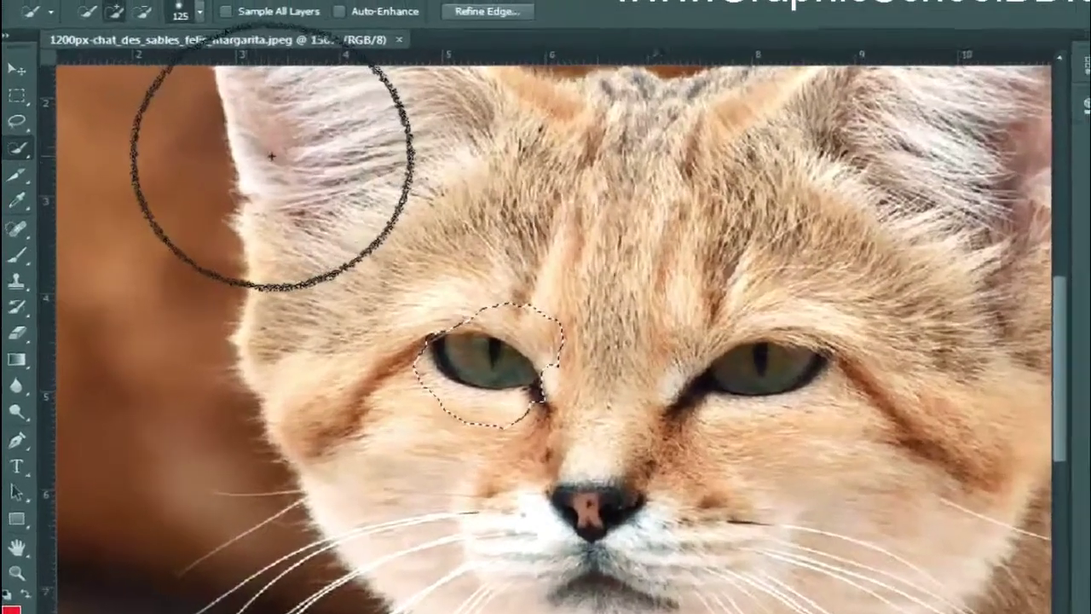
pyautogui.press('[')
pyautogui.press('[')
pyautogui.press('[')
pyautogui.press('[')
pyautogui.press('[')
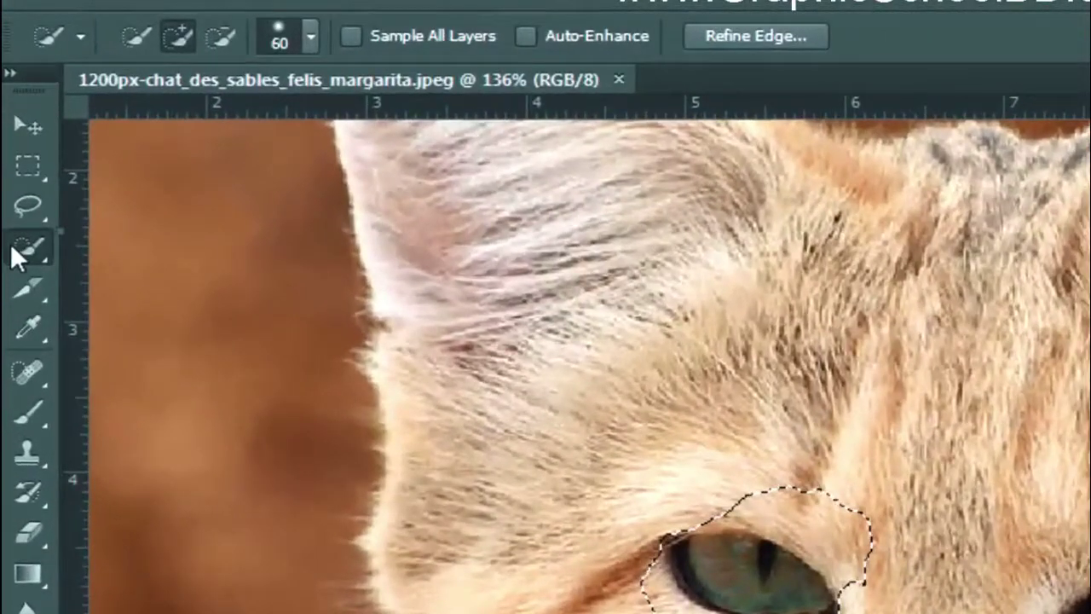
# Switch to the Magic Wand tool, try its intersect, add and subtract modes, and set it to new selection.
pyautogui.rightClick(11, 248)
pyautogui.click(167, 260)
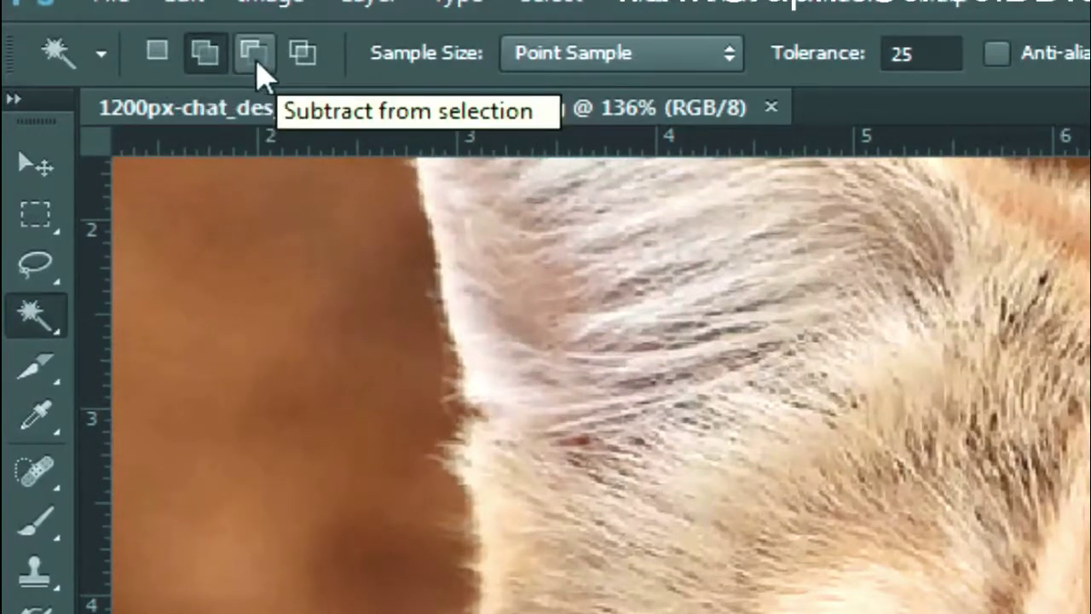
pyautogui.click(303, 55)
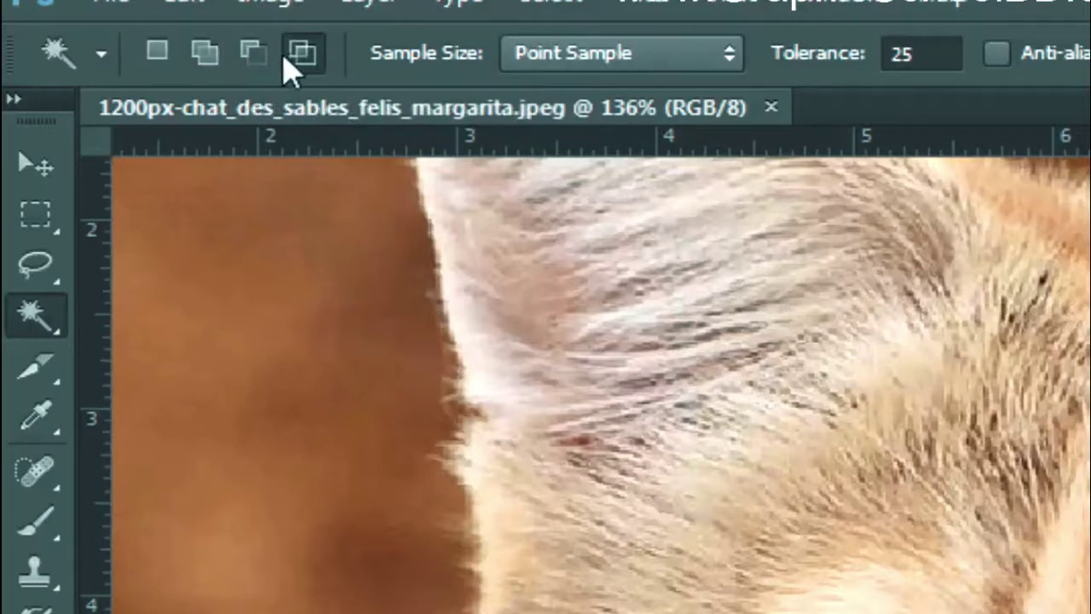
pyautogui.click(202, 64)
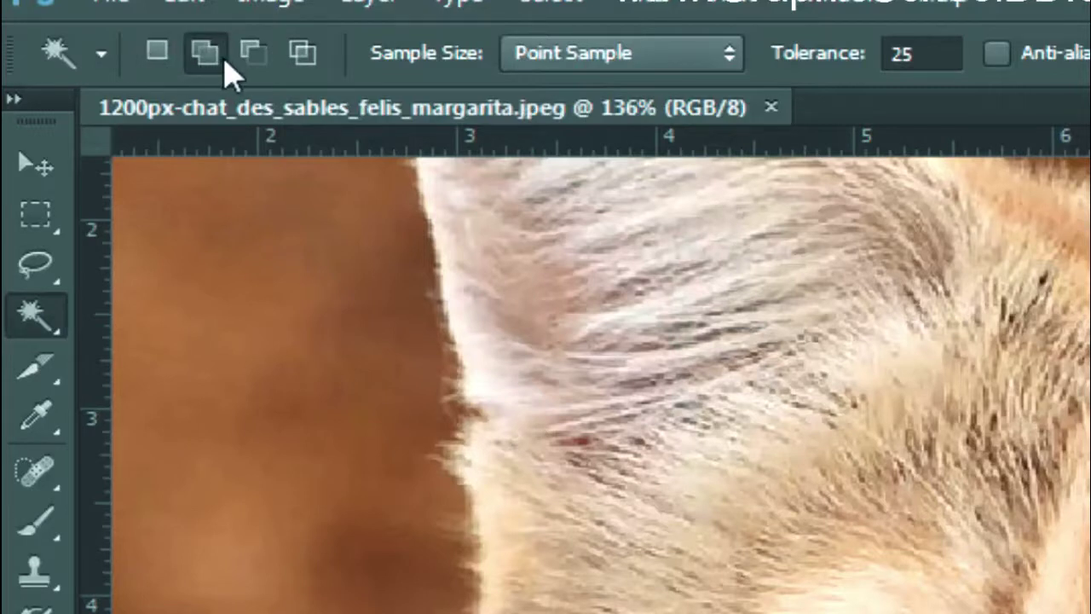
pyautogui.click(270, 56)
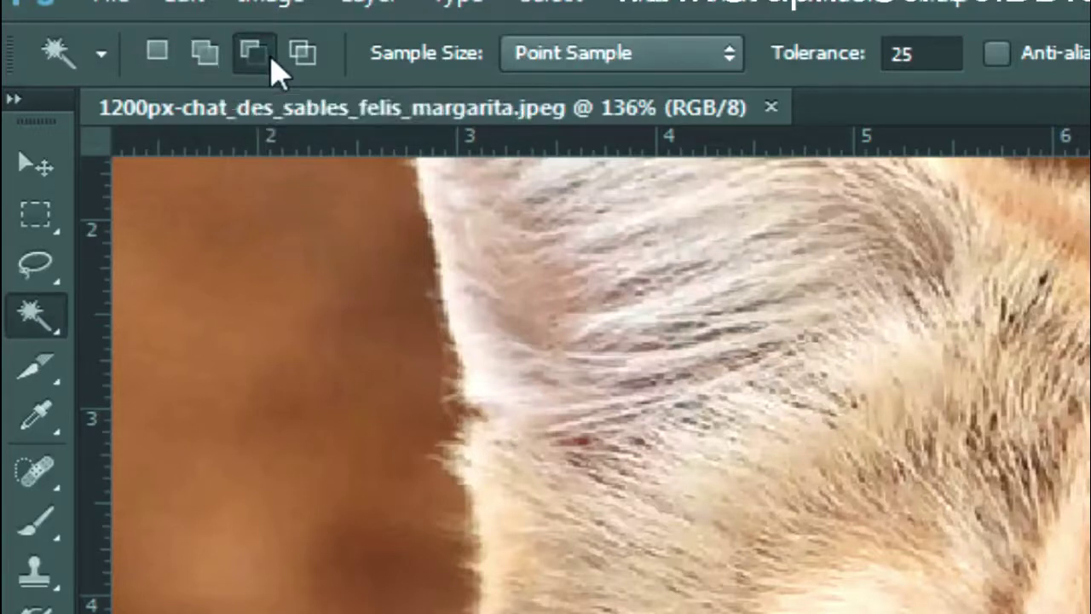
pyautogui.click(162, 50)
# Set the Magic Wand's sample size to 101 by 101 Average.
pyautogui.click(583, 58)
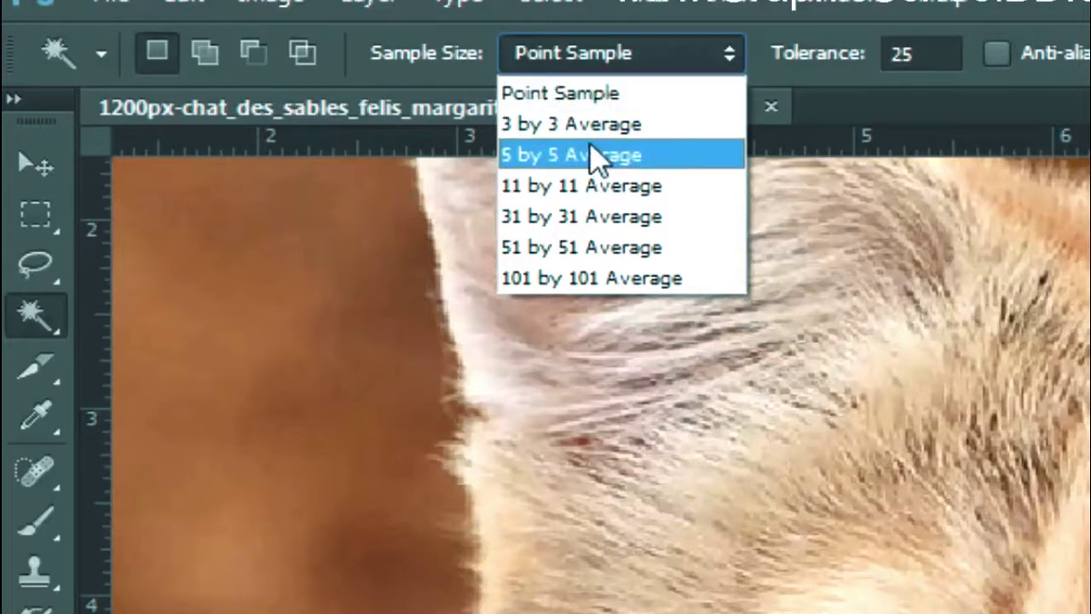
pyautogui.click(604, 204)
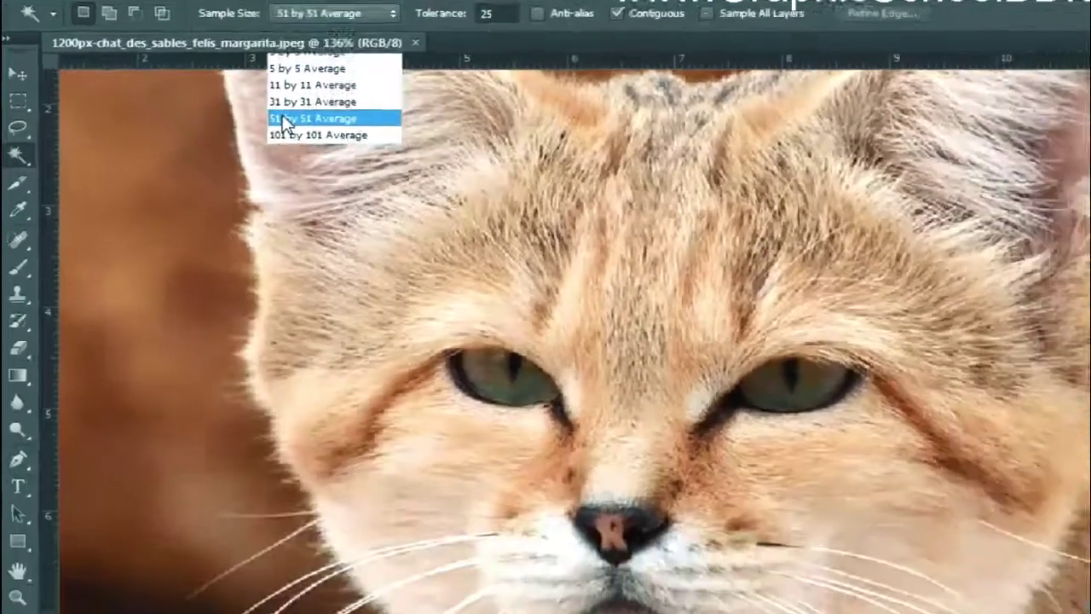
pyautogui.click(591, 277)
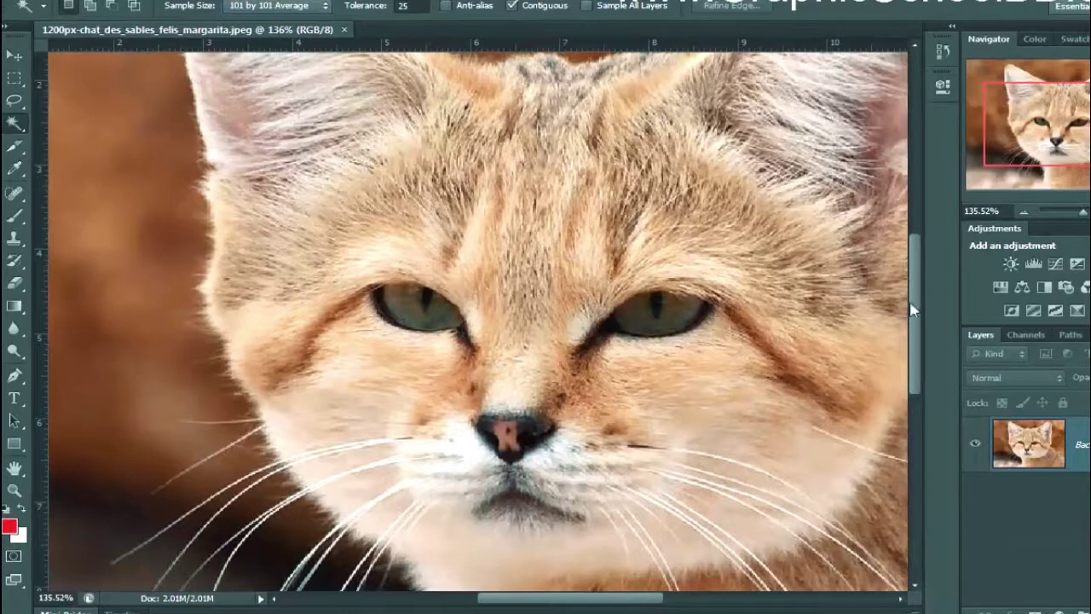
# Try the Magic Wand with 101 by 101 averaging on the cat's face and, after deselecting, on the orange background.
pyautogui.click(450, 266)
pyautogui.scroll(-5, 483, 304)
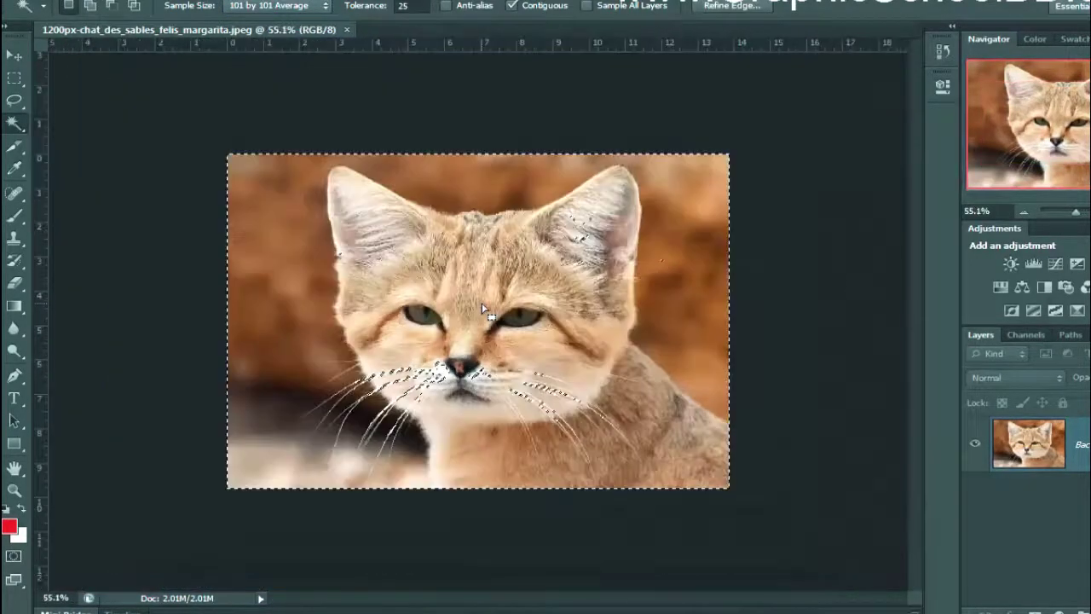
pyautogui.scroll(2, 482, 308)
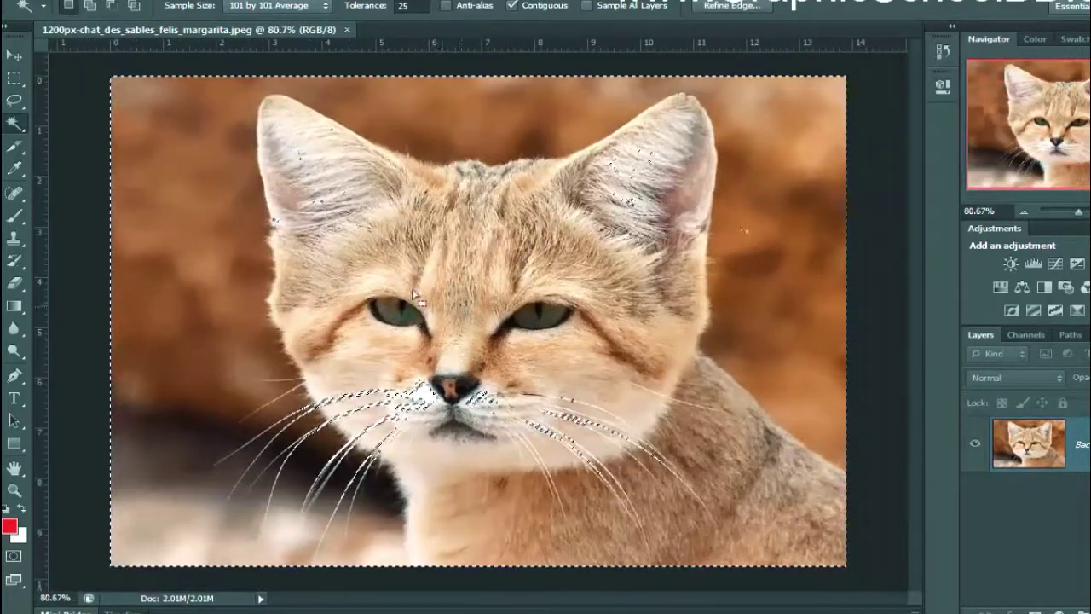
pyautogui.hotkey('ctrl', 'd')
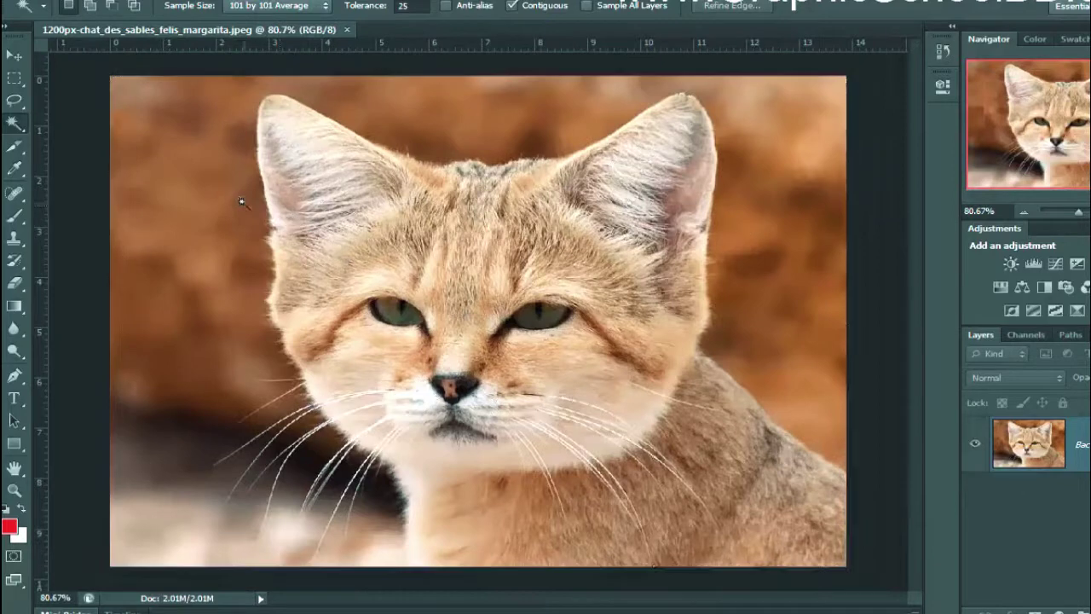
pyautogui.click(190, 168)
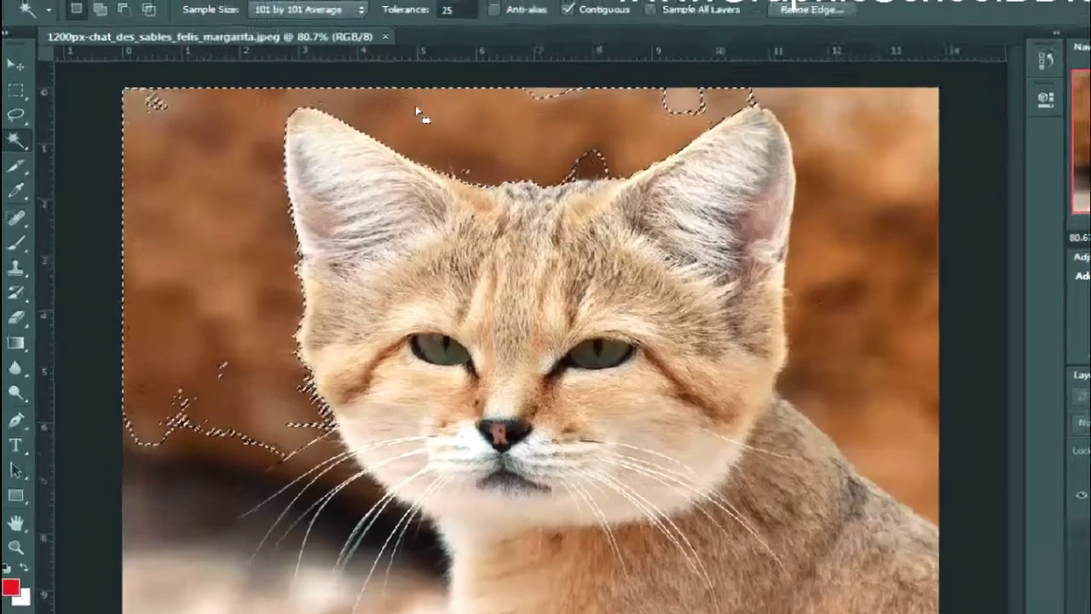
# Clear the background selection and set the Magic Wand's sample size to Point Sample.
pyautogui.hotkey('ctrl', 'd')
pyautogui.click(262, 10)
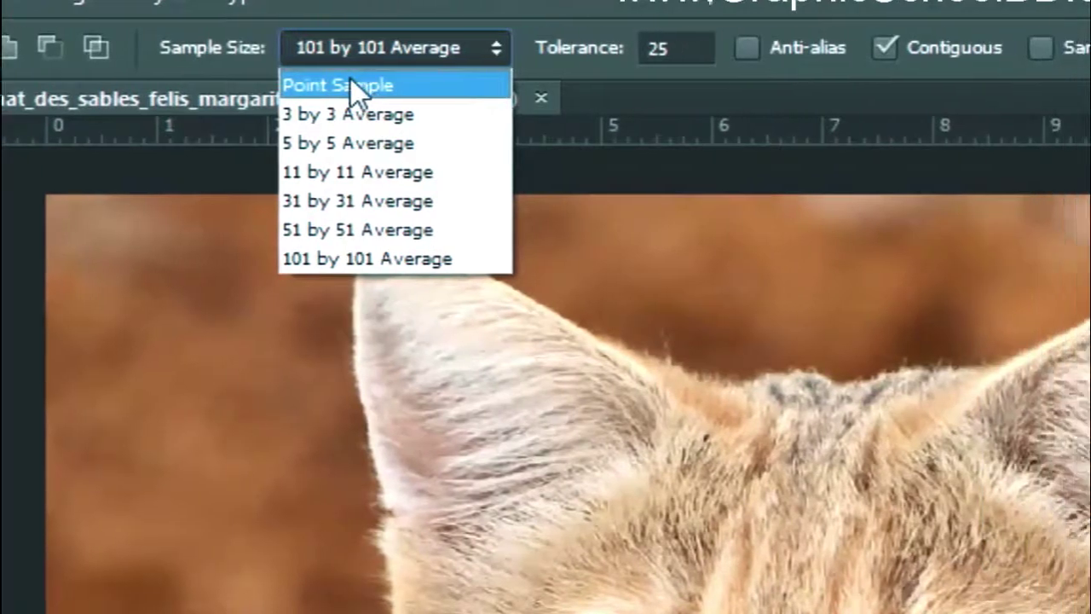
pyautogui.click(537, 85)
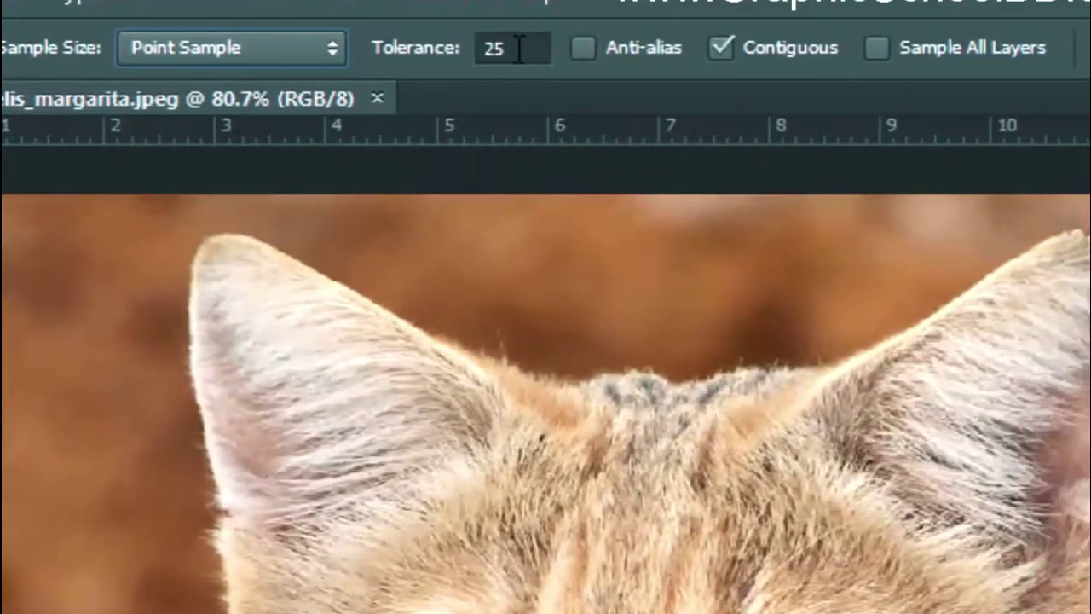
# Try selecting the orange background with the Magic Wand at a tolerance of 100, and deselect it.
pyautogui.moveTo(518, 48); pyautogui.dragTo(483, 52)
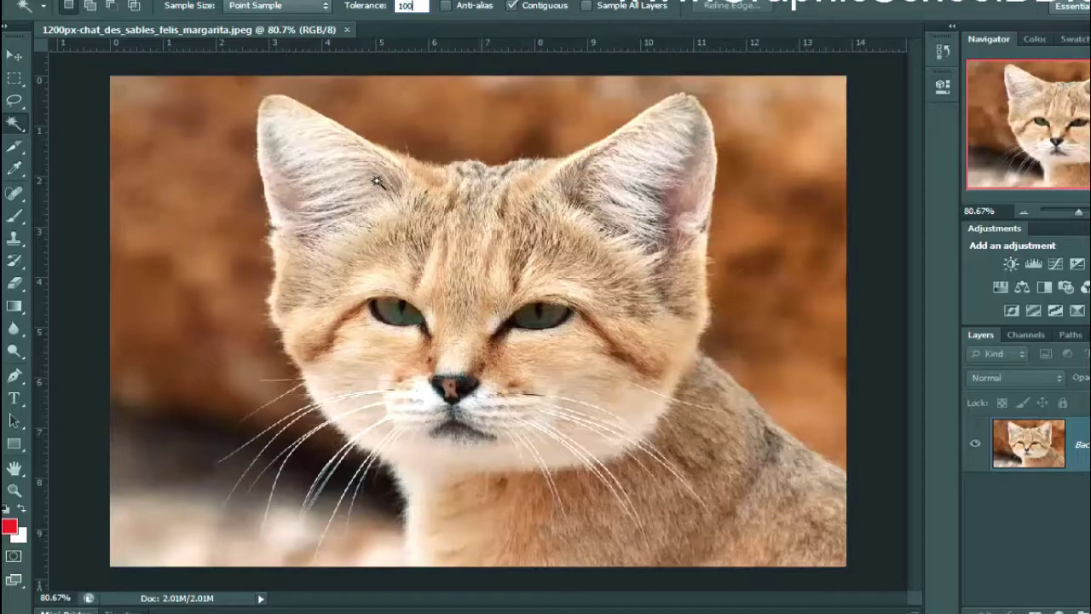
pyautogui.click(205, 192)
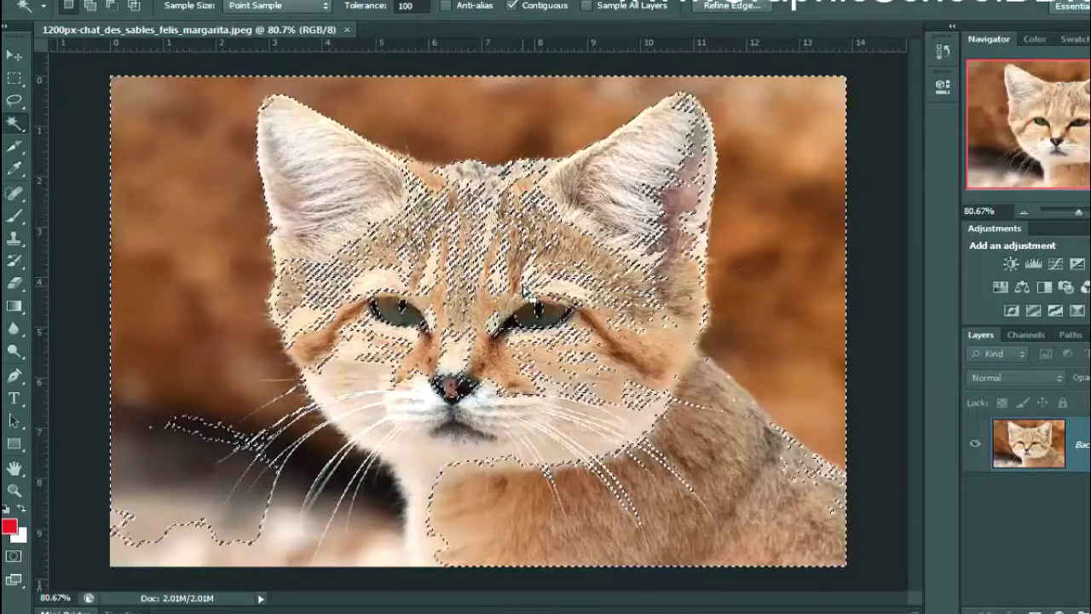
pyautogui.hotkey('ctrl', 'd')
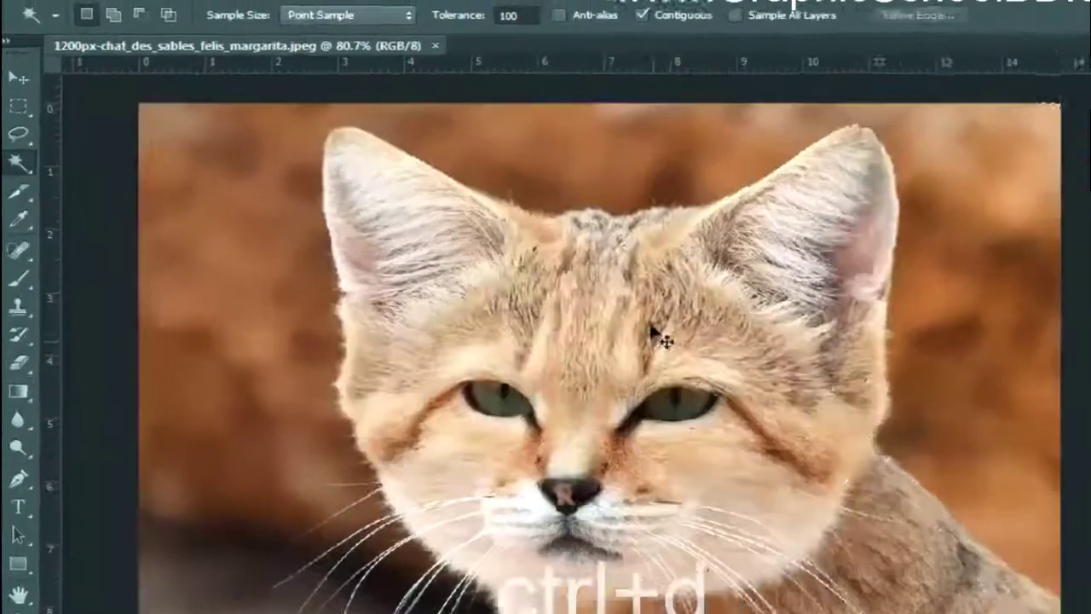
# Set the Magic Wand's tolerance to 25 and select the orange background beside the cat's head.
pyautogui.click(374, 9)
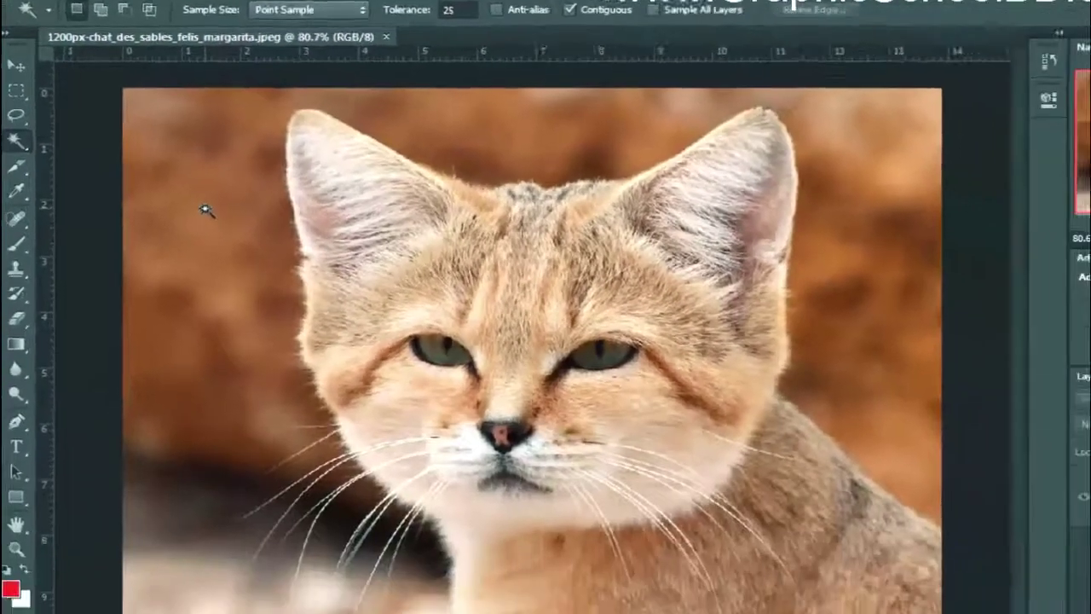
pyautogui.click(341, 367)
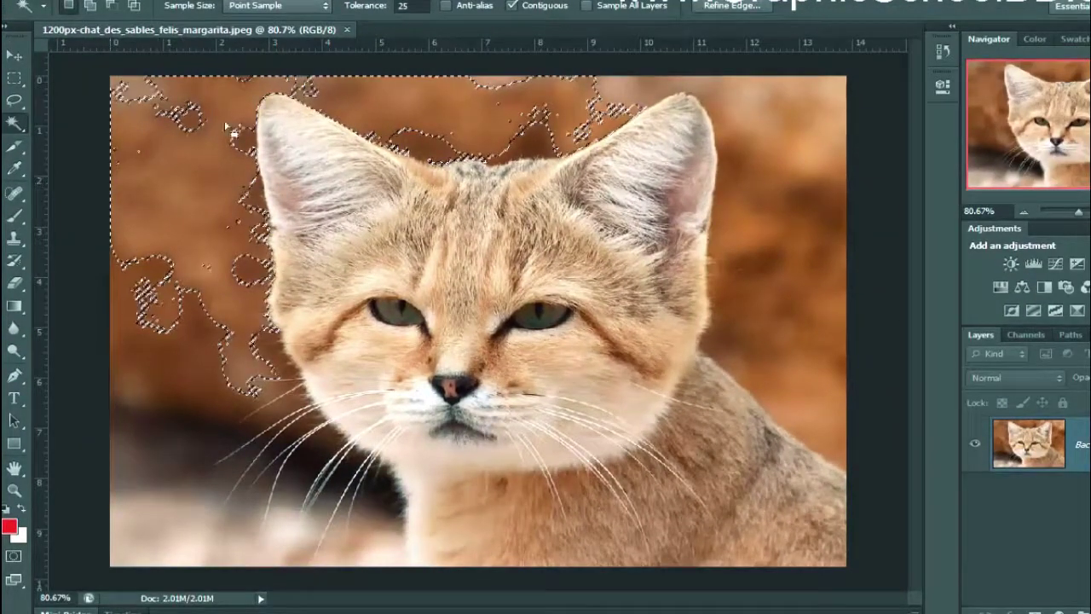